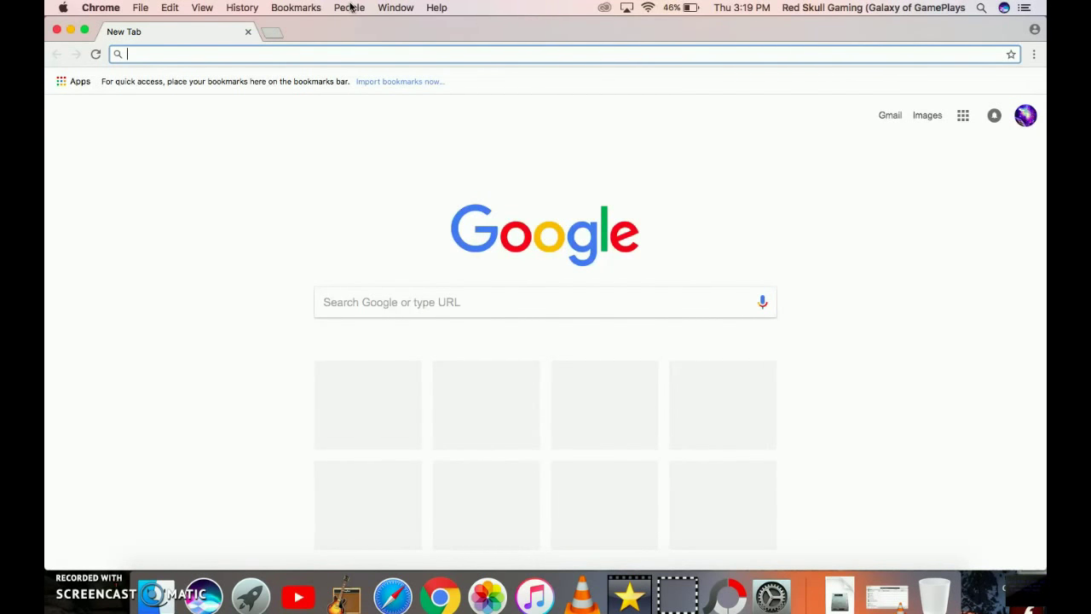
Search Google for "panzoid" and open the panzoid.com website.
type("pan")
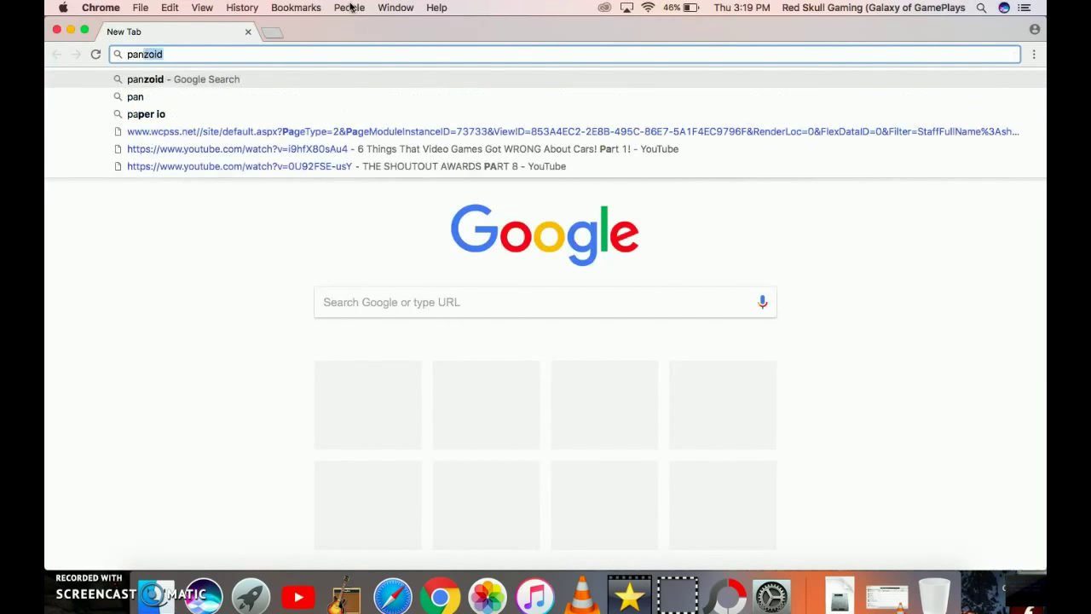
type("zoid")
key("Return")
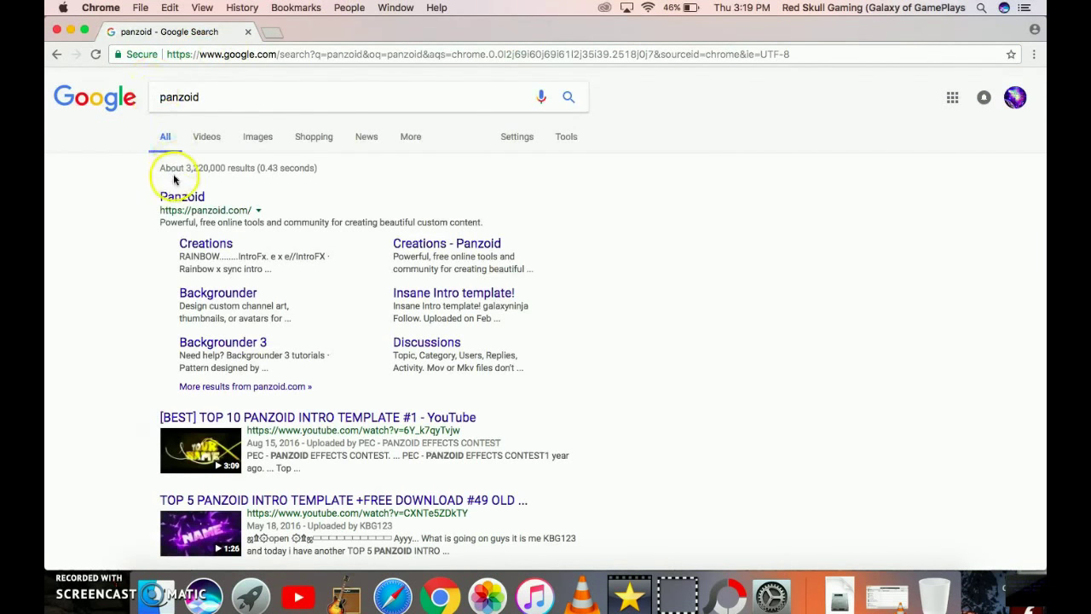
left_click(171, 198)
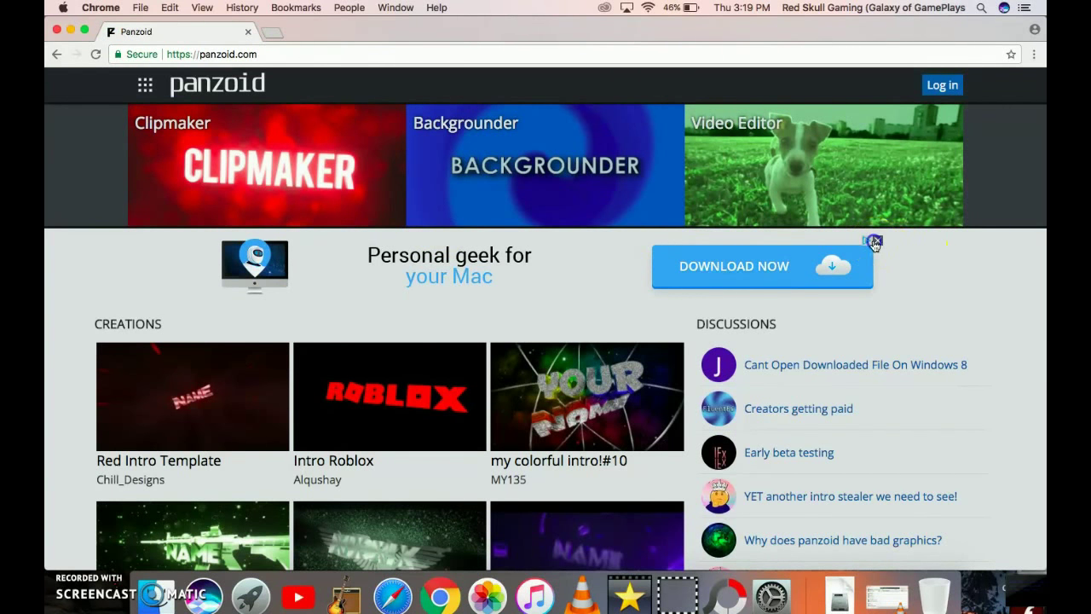
Open the Clipmaker tool and dismiss the advertising banners.
left_click(874, 243)
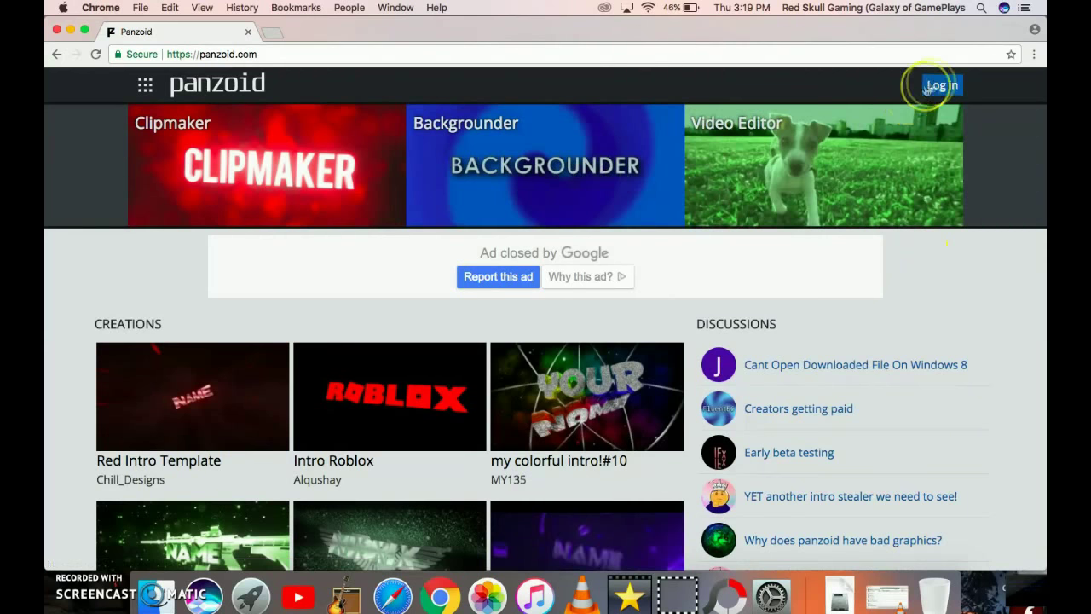
left_click(362, 147)
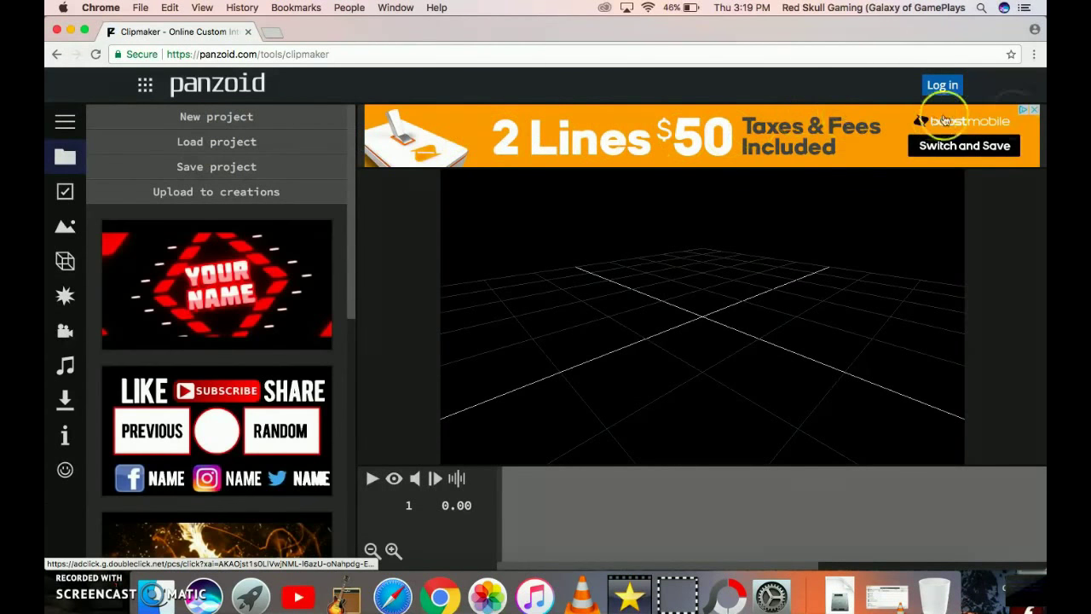
left_click(1034, 112)
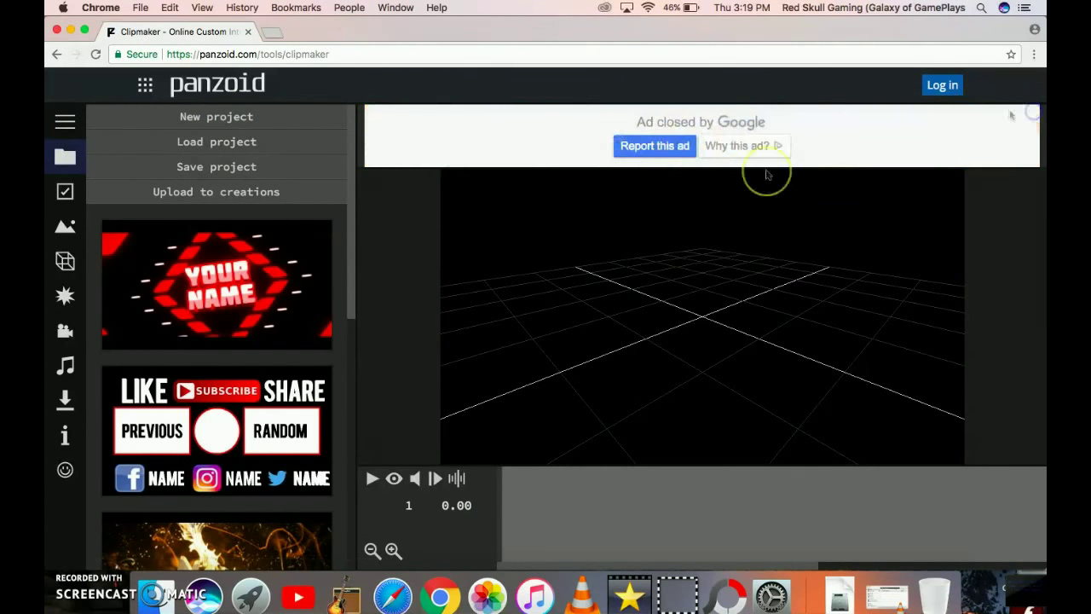
Browse the suggested intro templates through to the end of the list.
scroll(290, 390, "down", 2)
scroll(290, 390, "down", 5)
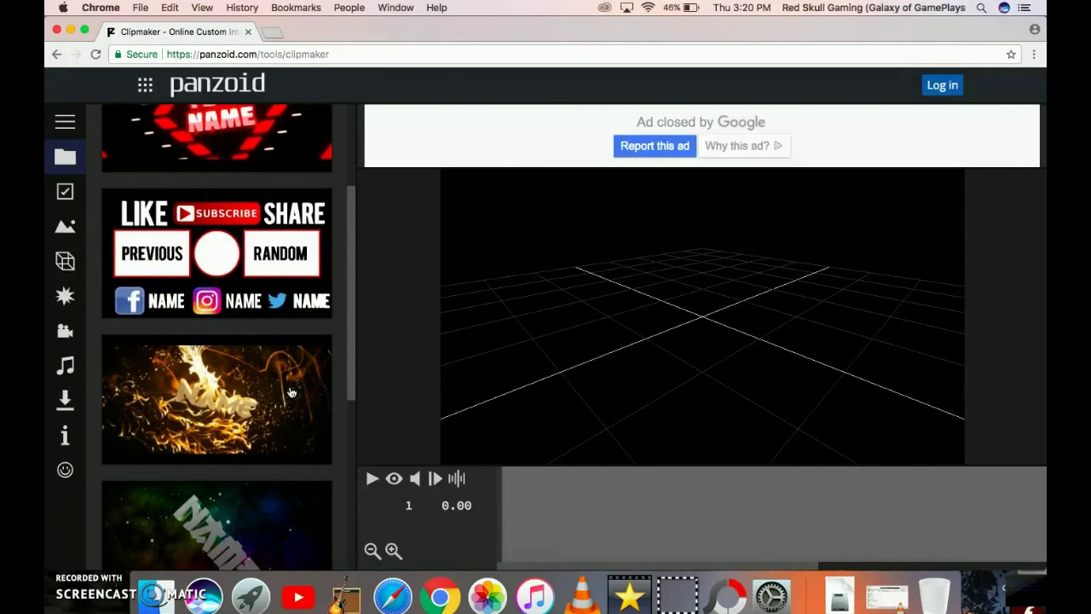
scroll(291, 392, "up", 2)
scroll(290, 392, "up", 3)
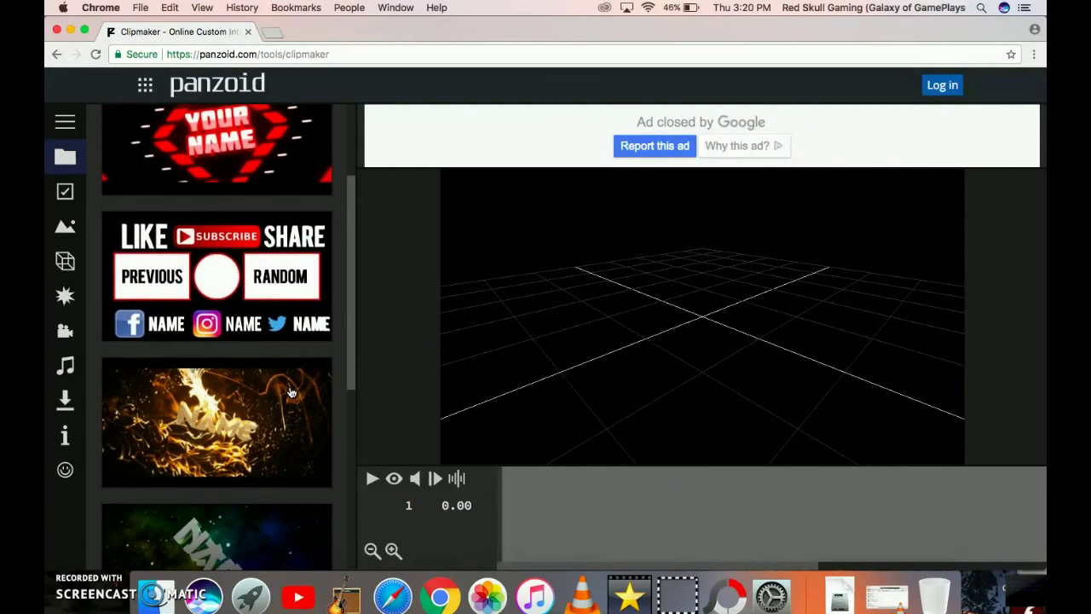
scroll(290, 392, "up", 3)
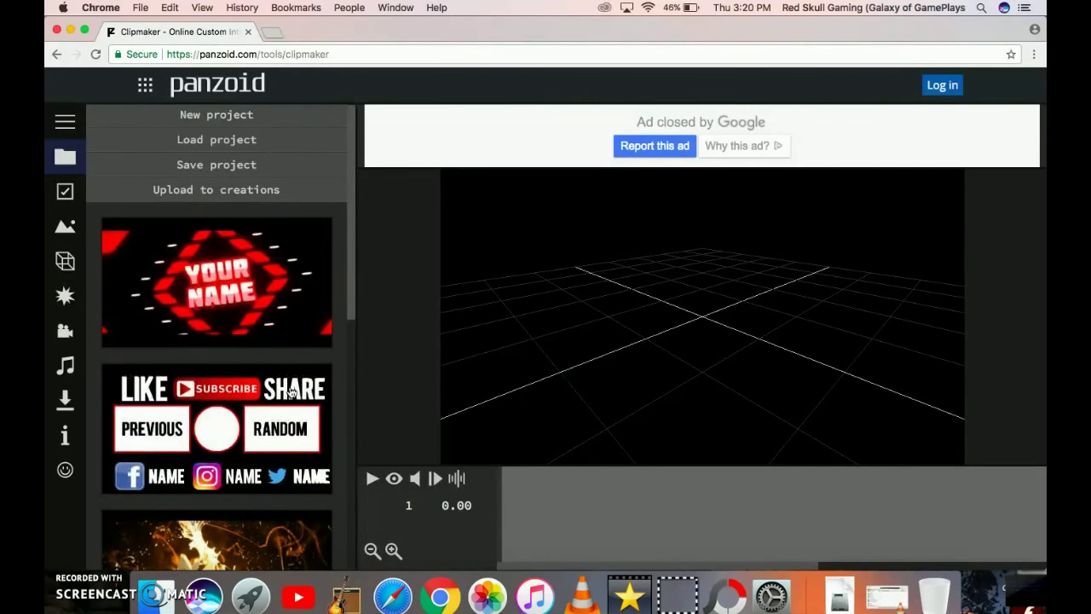
scroll(290, 392, "down", 2)
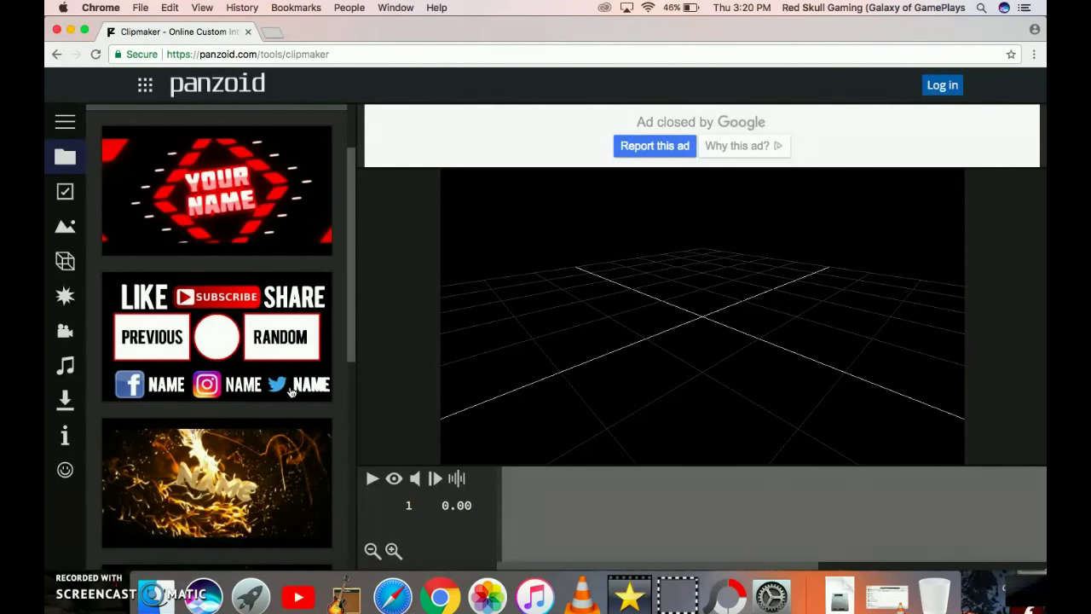
scroll(290, 391, "down", 10)
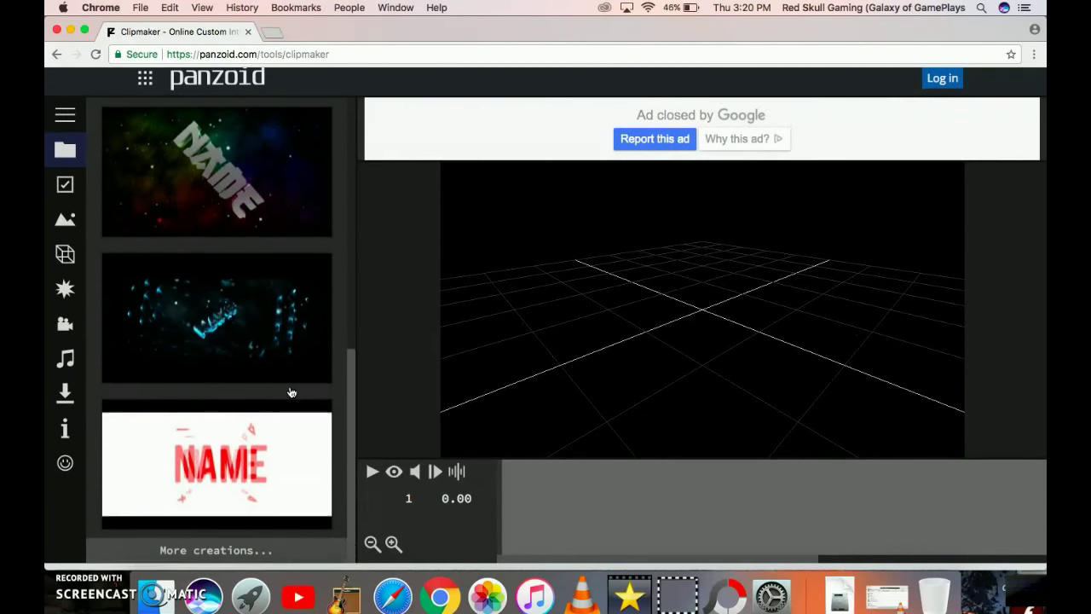
scroll(291, 392, "up", 5)
scroll(290, 391, "down", 4)
left_click(261, 521)
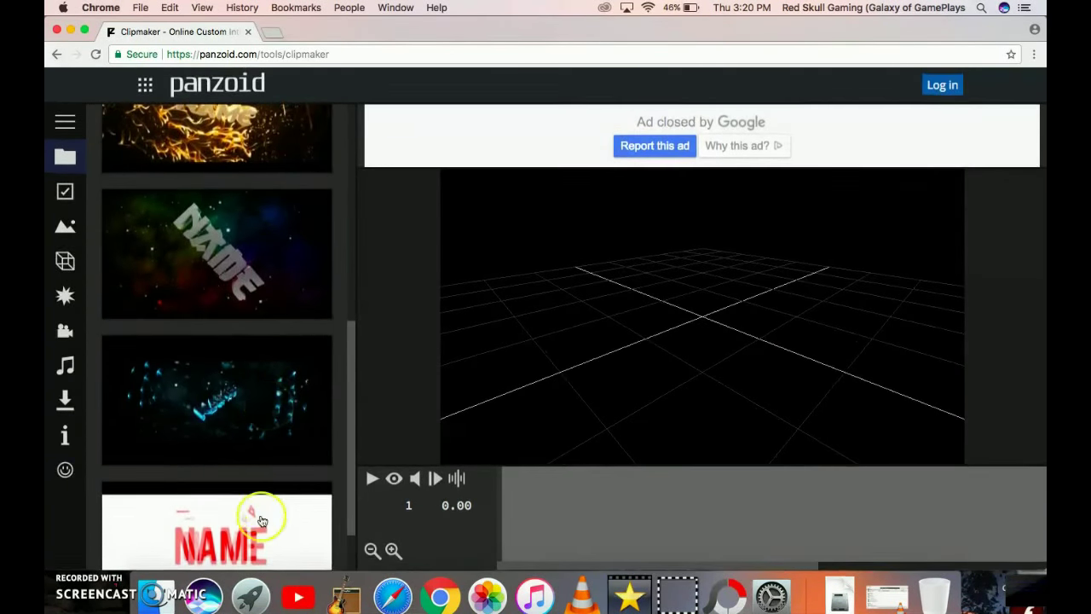
scroll(262, 520, "down", 2)
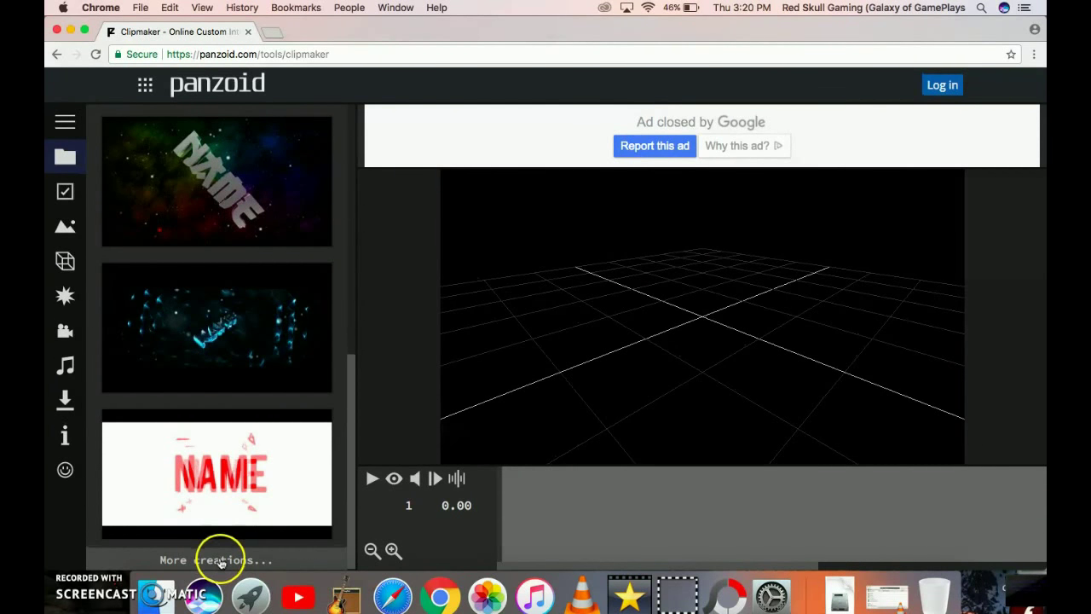
Load the golden fire NAME template and preview it with its effects.
scroll(213, 511, "up", 7)
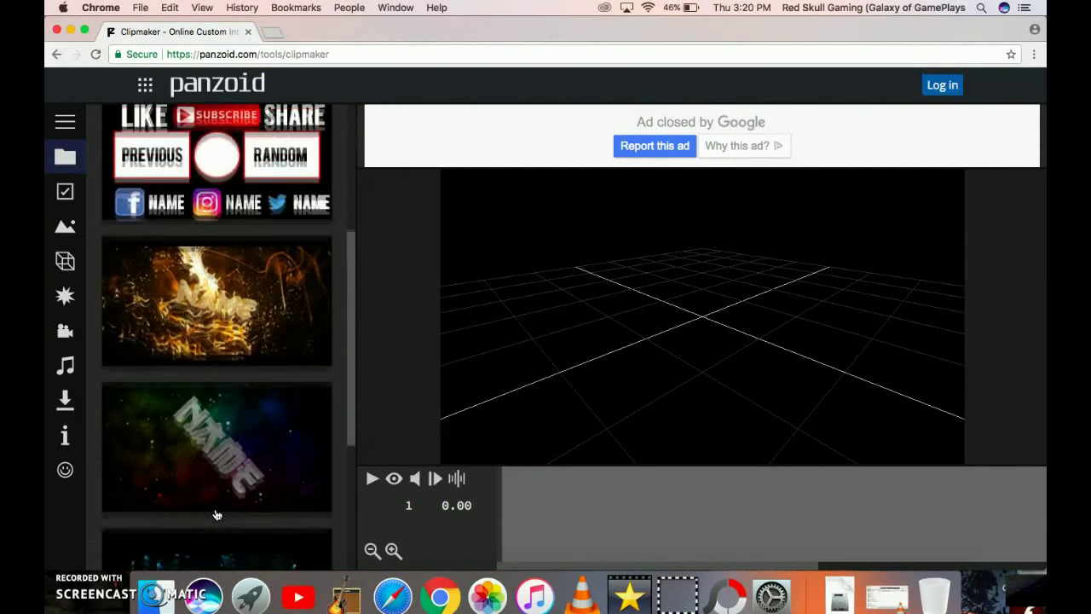
scroll(216, 515, "up", 1)
left_click(176, 378)
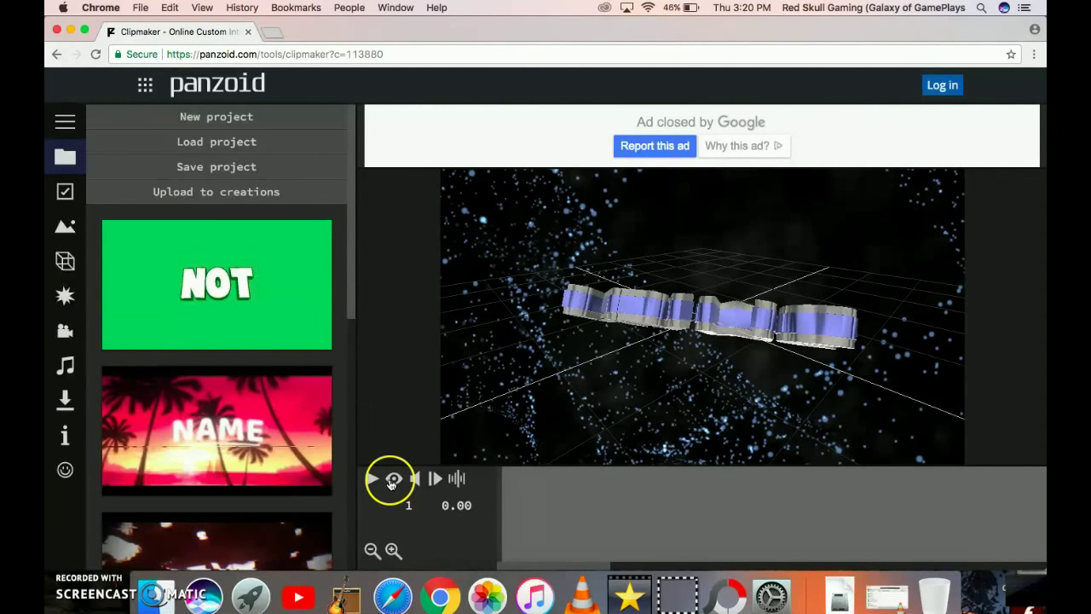
left_click(395, 490)
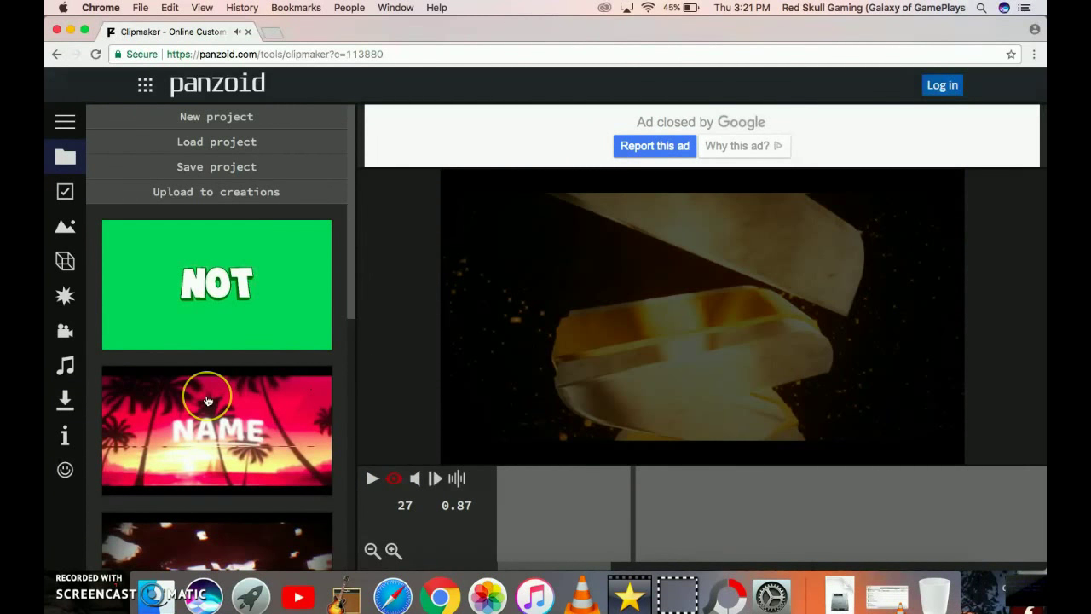
Load the intro template with the green and purple NOME text.
scroll(213, 388, "down", 2)
scroll(211, 392, "up", 2)
scroll(207, 399, "down", 3)
scroll(207, 399, "down", 3)
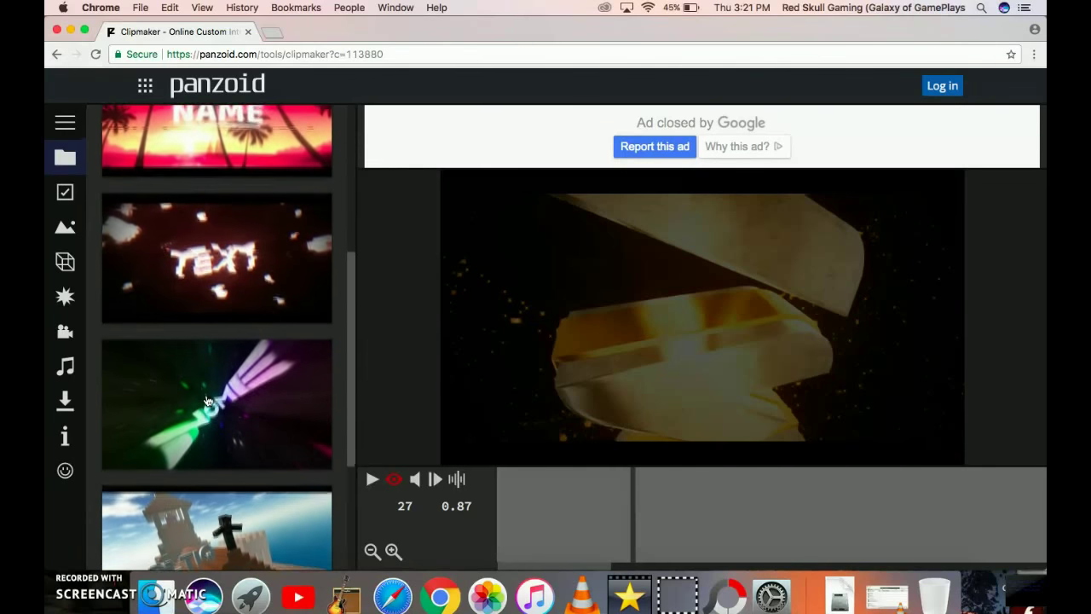
left_click(191, 368)
scroll(190, 368, "down", 3)
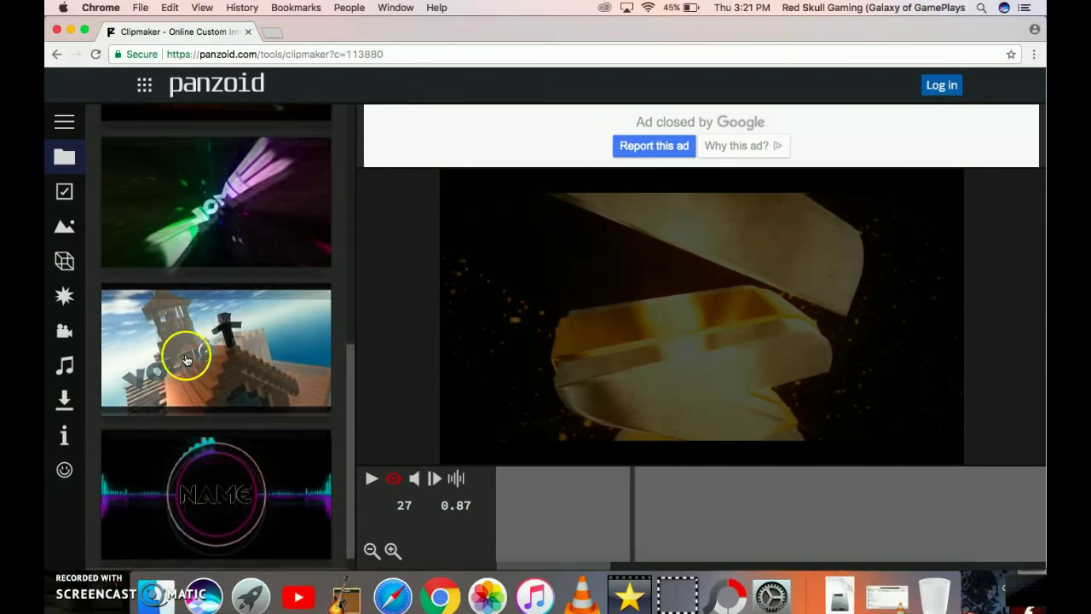
scroll(212, 430, "up", 3)
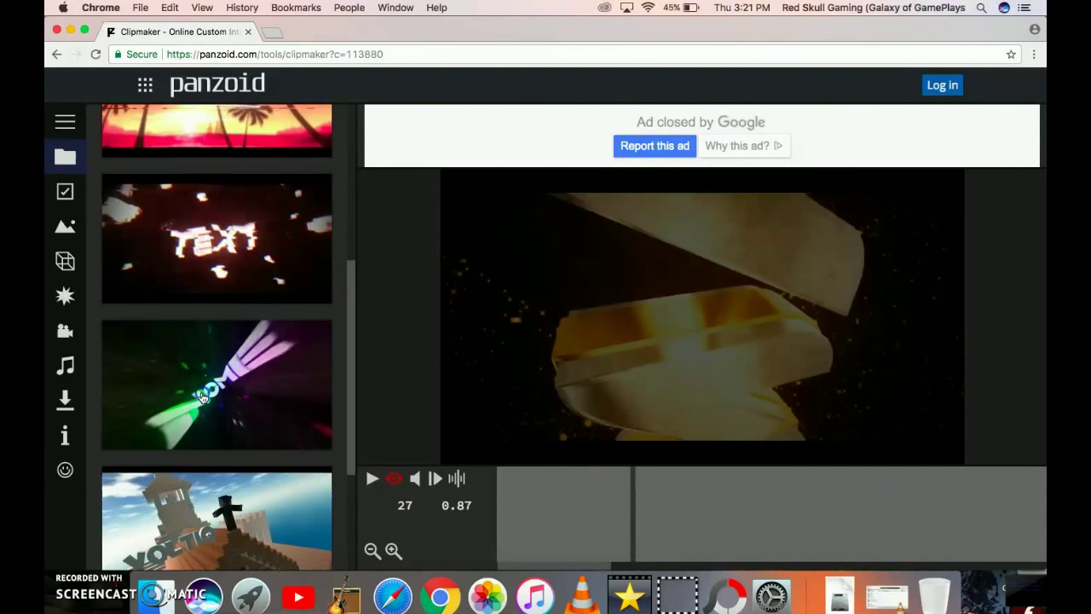
left_click(203, 397)
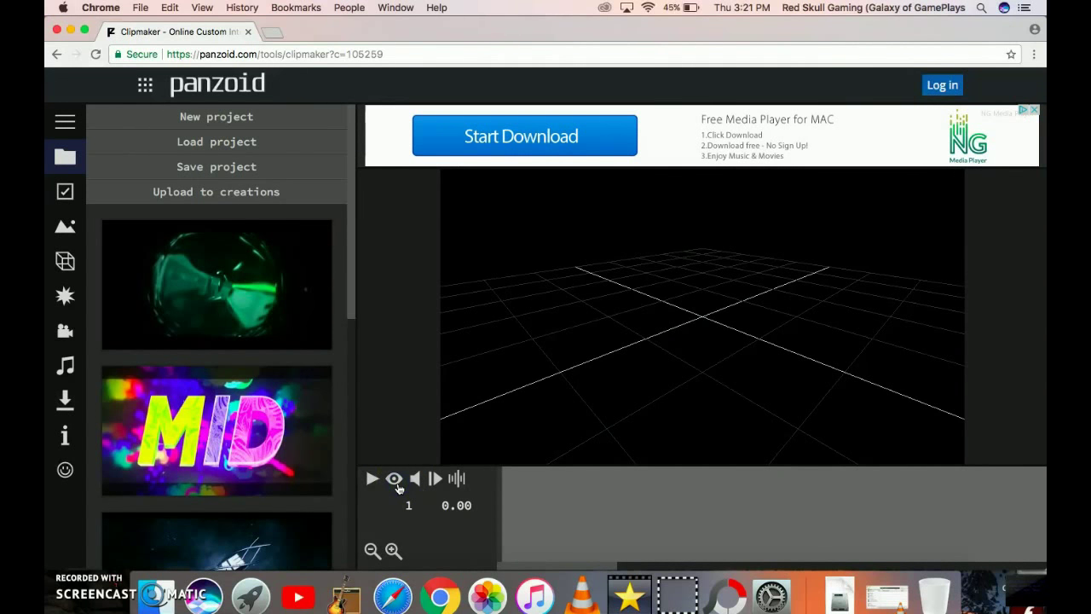
Play the NOME intro briefly and switch on the rendered effects preview.
left_click(396, 485)
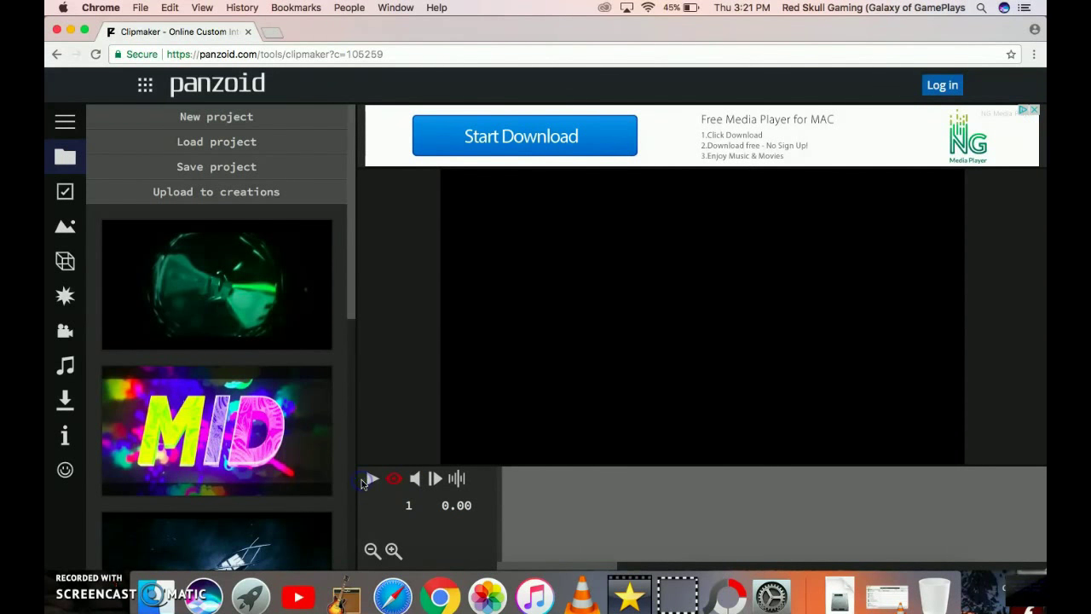
left_click(388, 481)
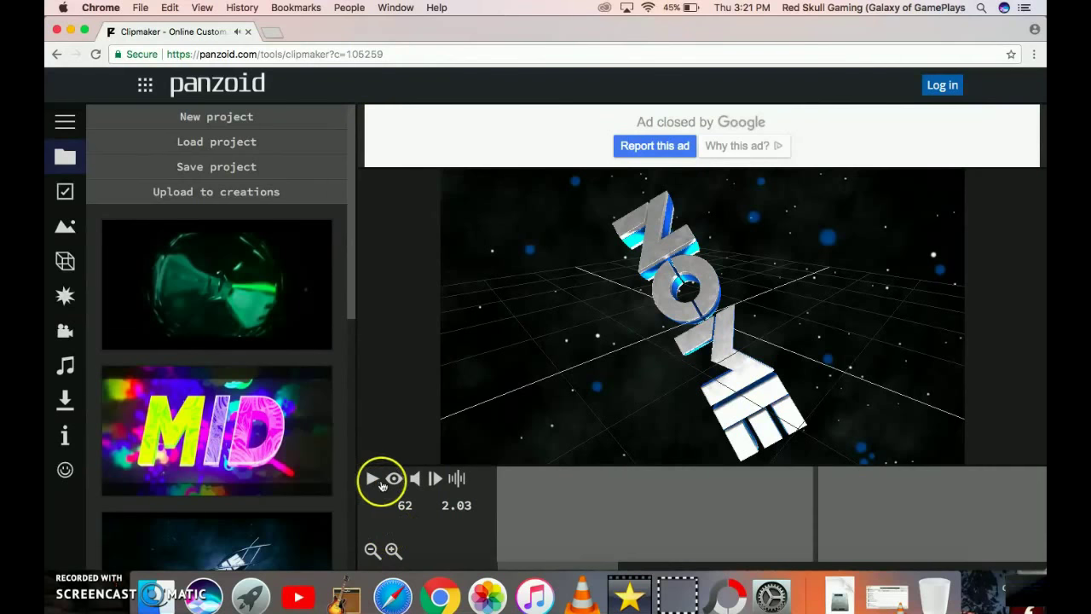
left_click(384, 483)
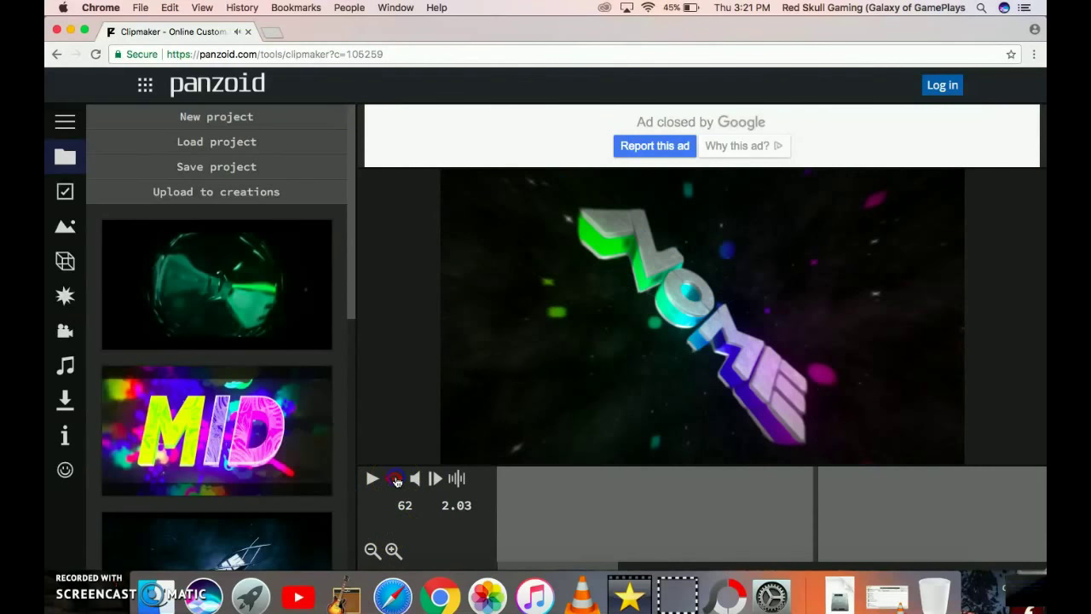
left_click(66, 260)
scroll(195, 179, "down", 3)
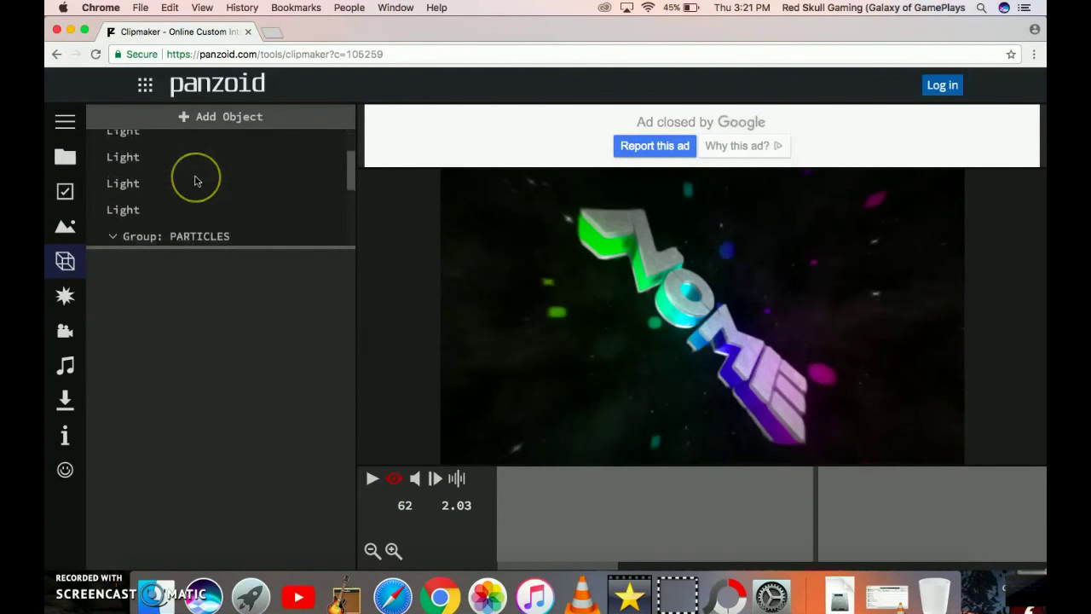
scroll(92, 151, "up", 2)
left_click(66, 154)
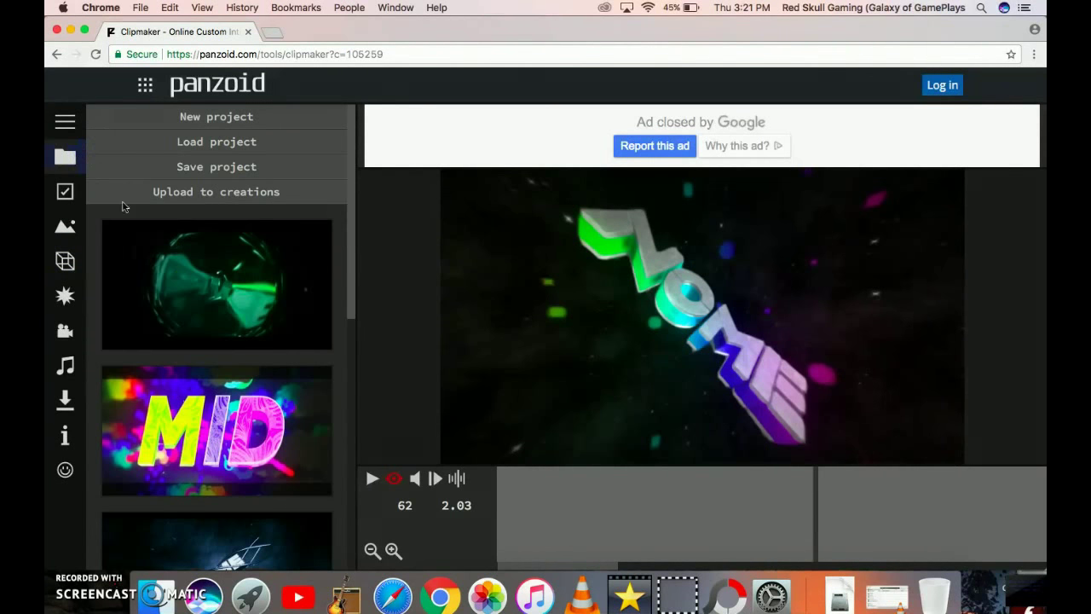
scroll(188, 312, "down", 8)
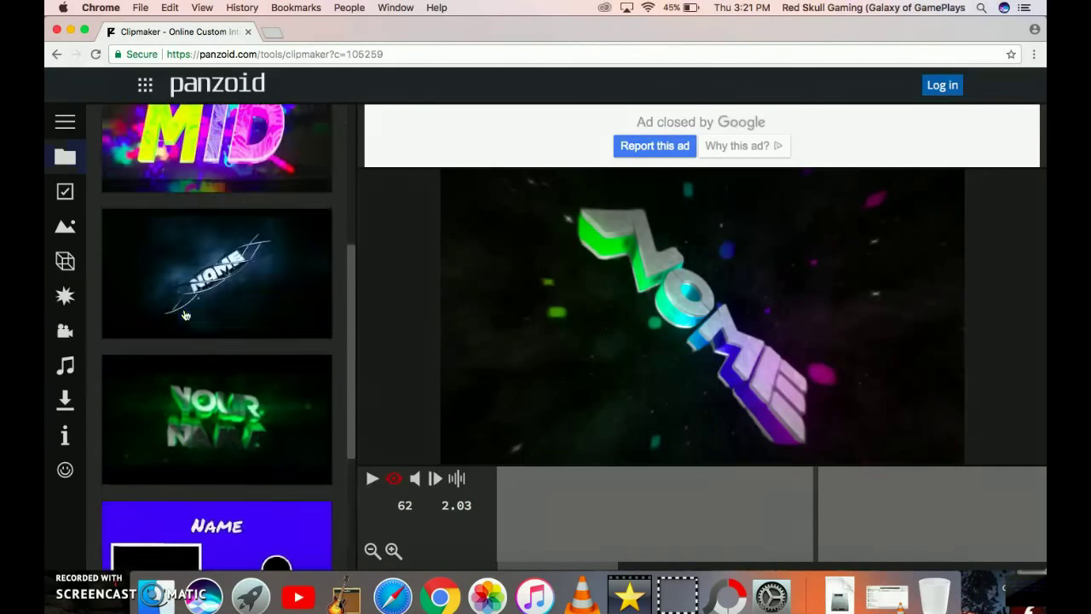
scroll(185, 316, "up", 4)
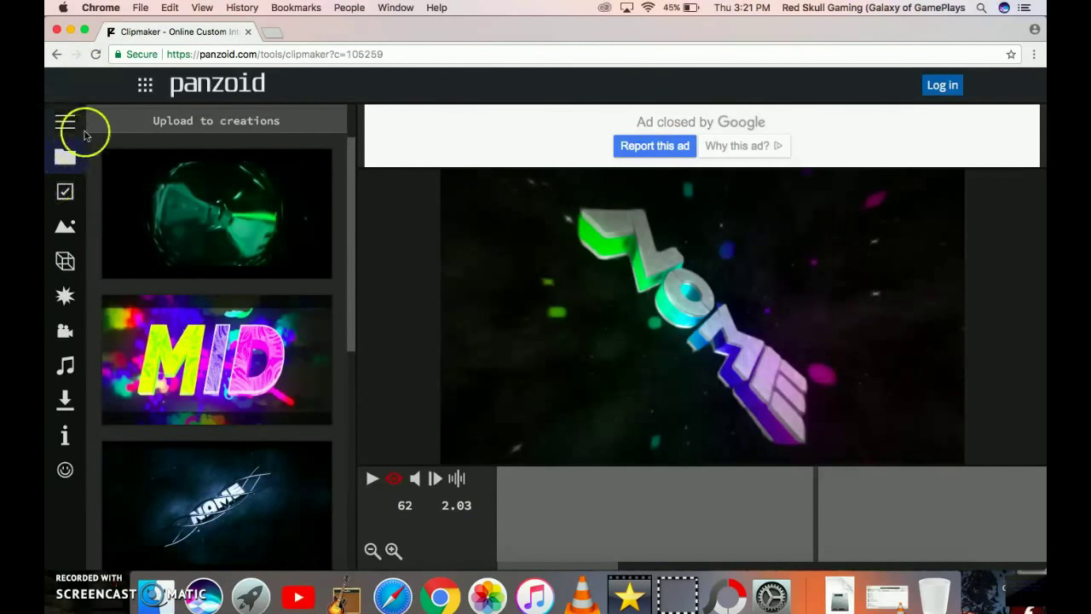
Show the project's objects, select the PARTICLES group and enlarge the object list.
left_click(81, 262)
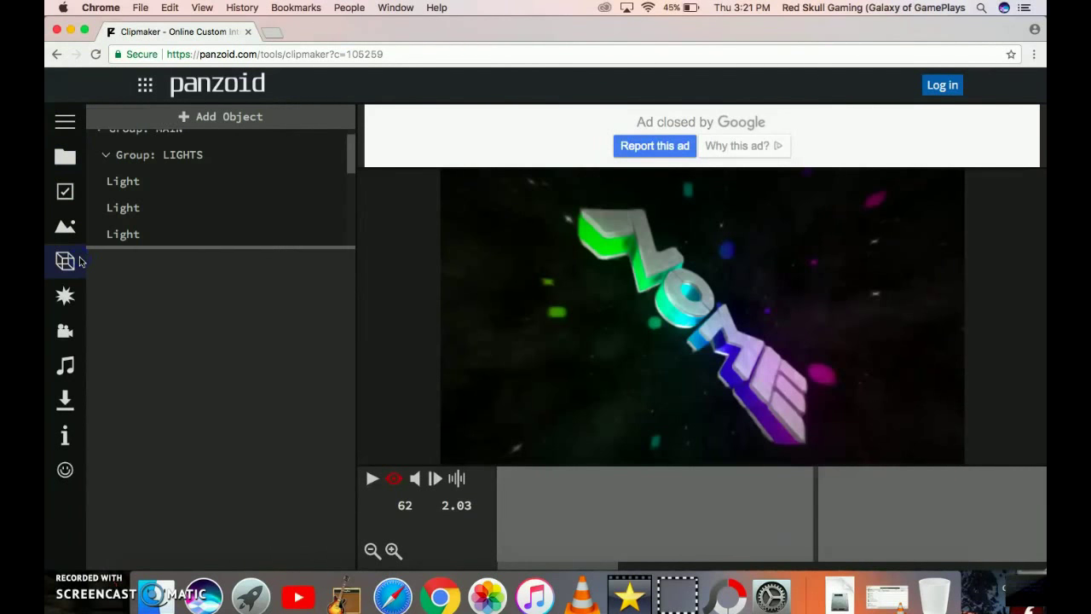
left_click(146, 208)
scroll(151, 204, "down", 2)
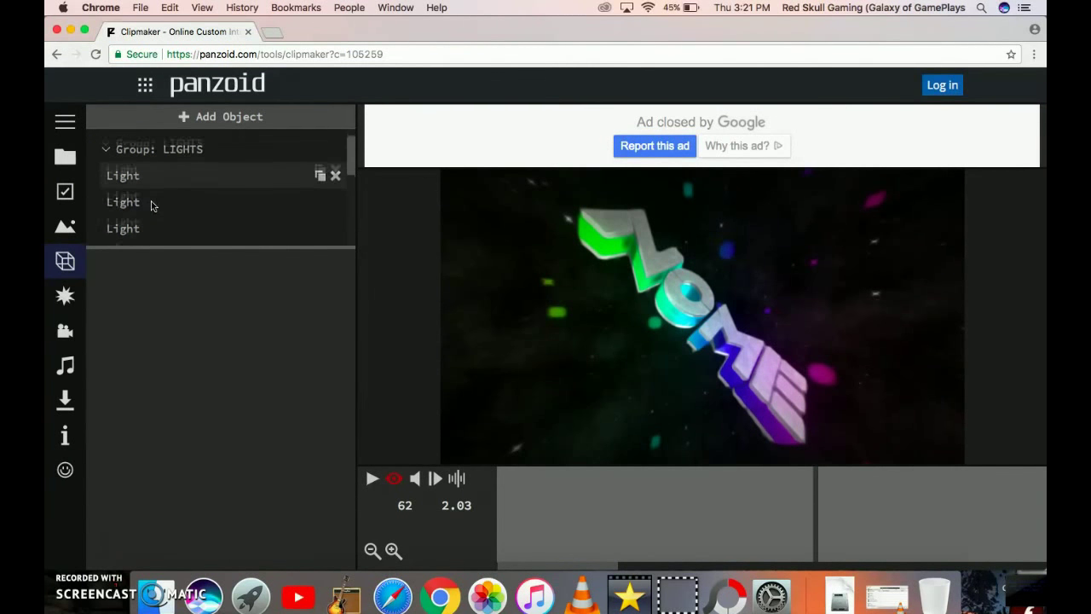
left_click(163, 236)
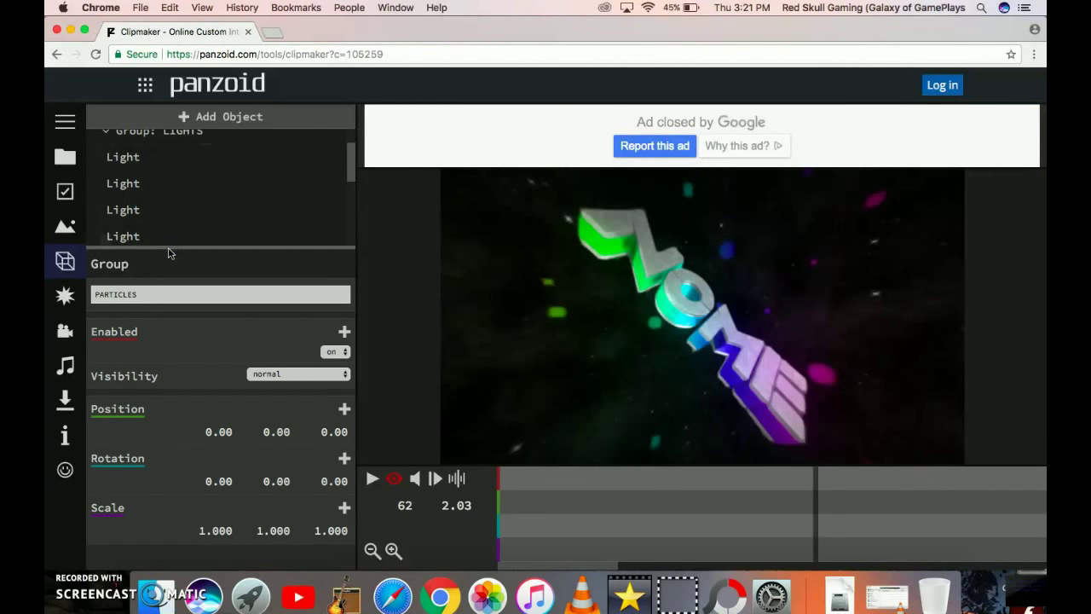
left_click_drag(165, 246, 162, 312)
left_click(161, 274)
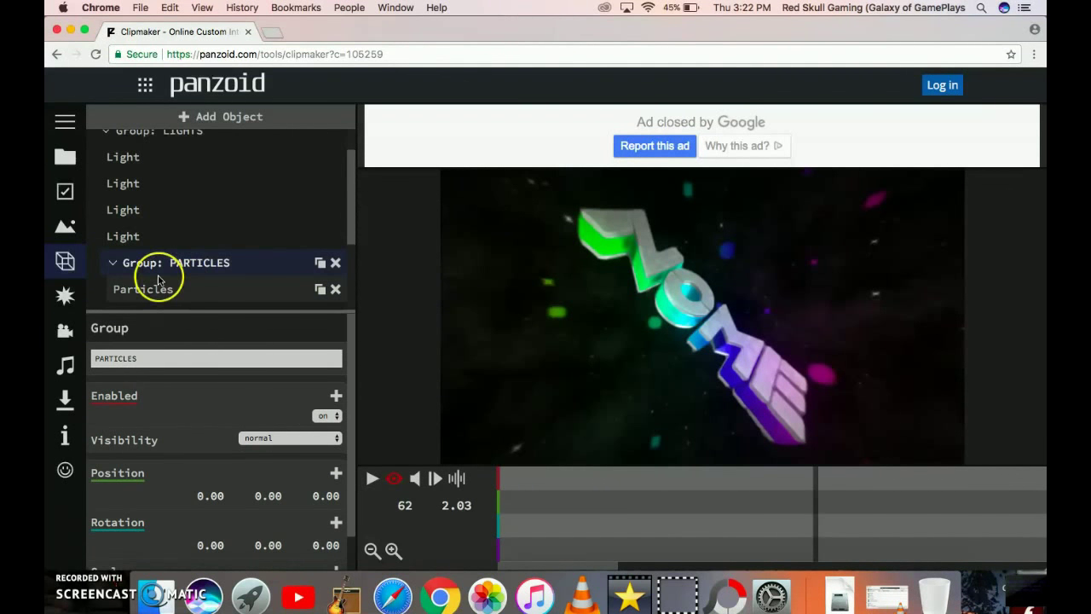
Replace the first NOME text in the TEXT group with "Galaxy of GamePlays".
scroll(158, 279, "down", 3)
scroll(157, 279, "down", 1)
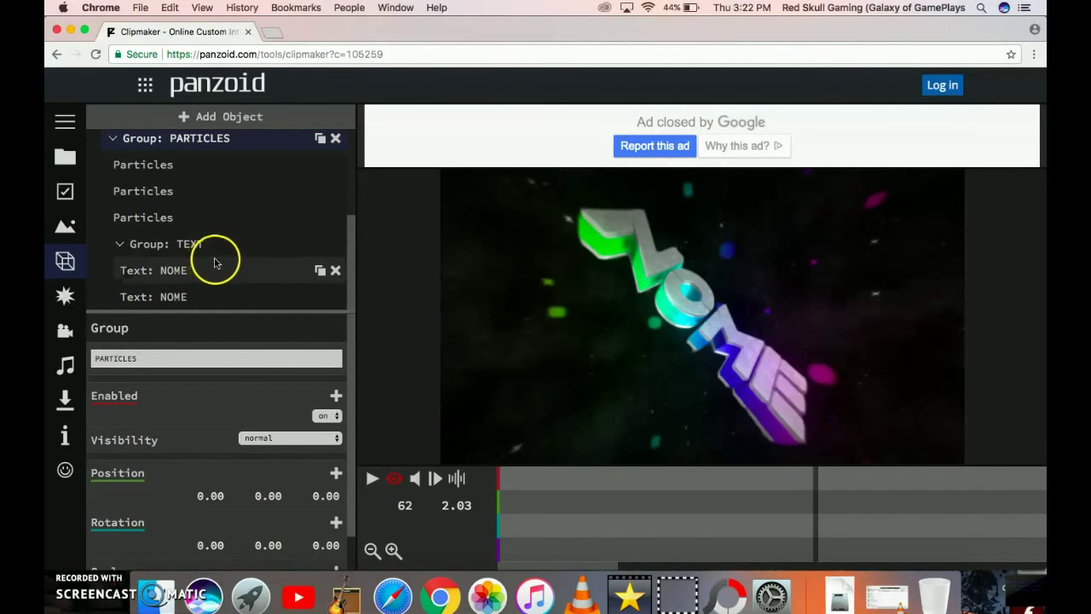
left_click(120, 268)
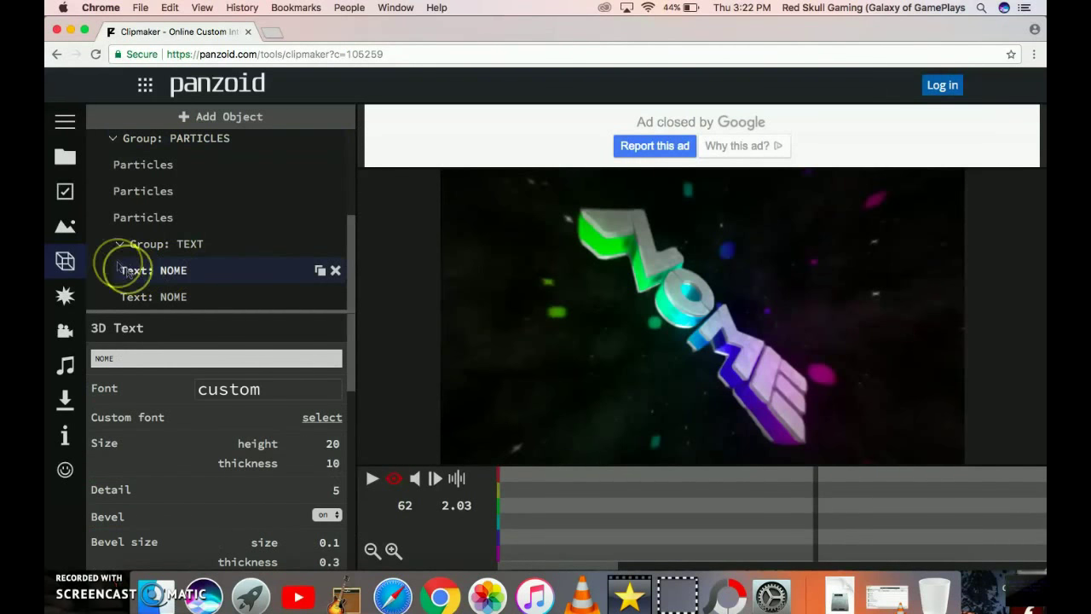
left_click(164, 326)
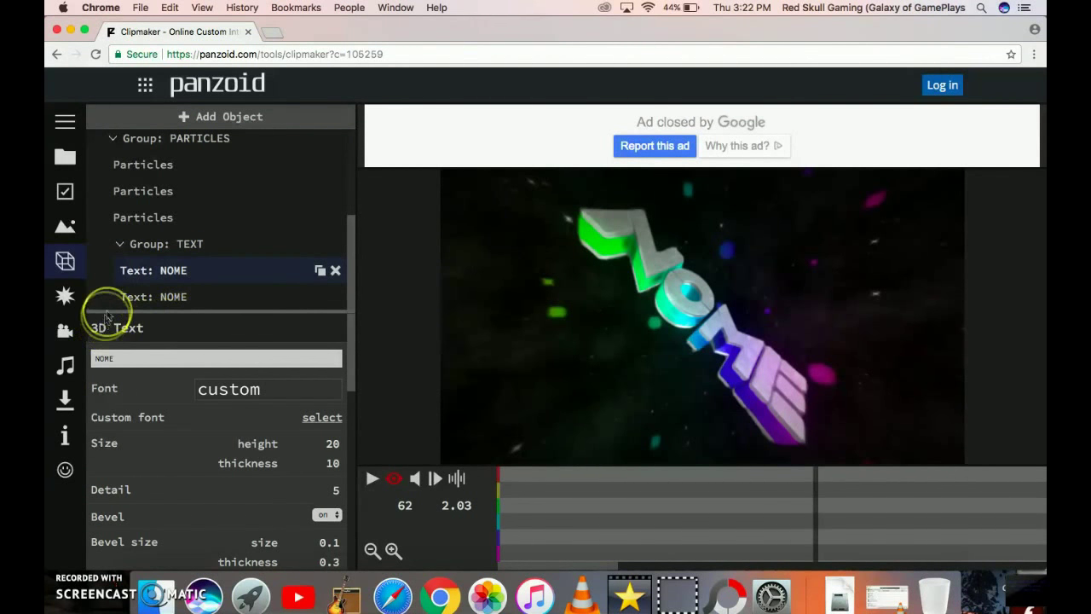
left_click(139, 361)
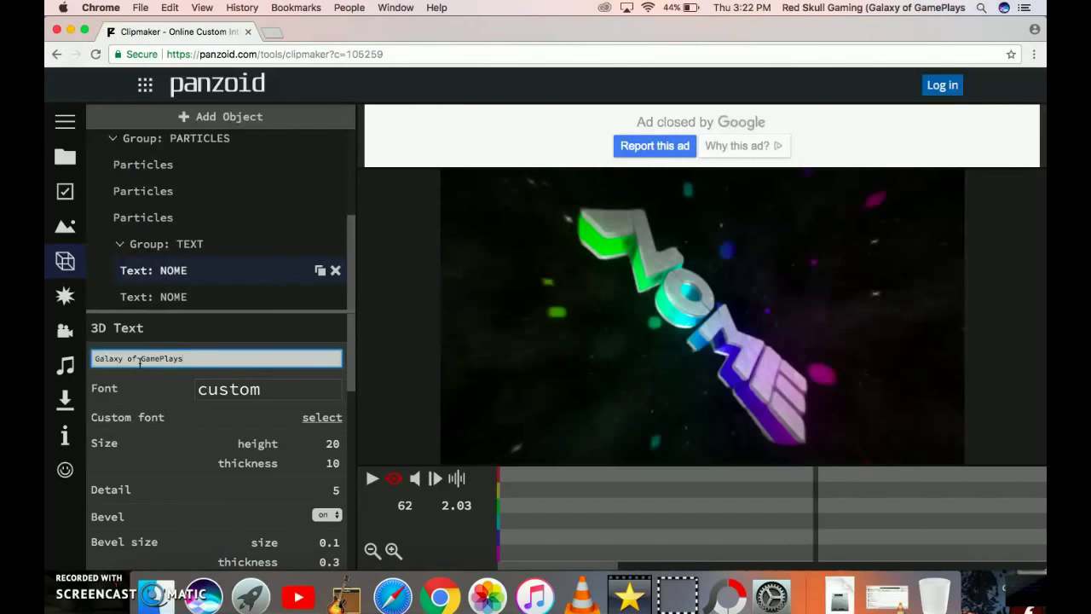
key("Return")
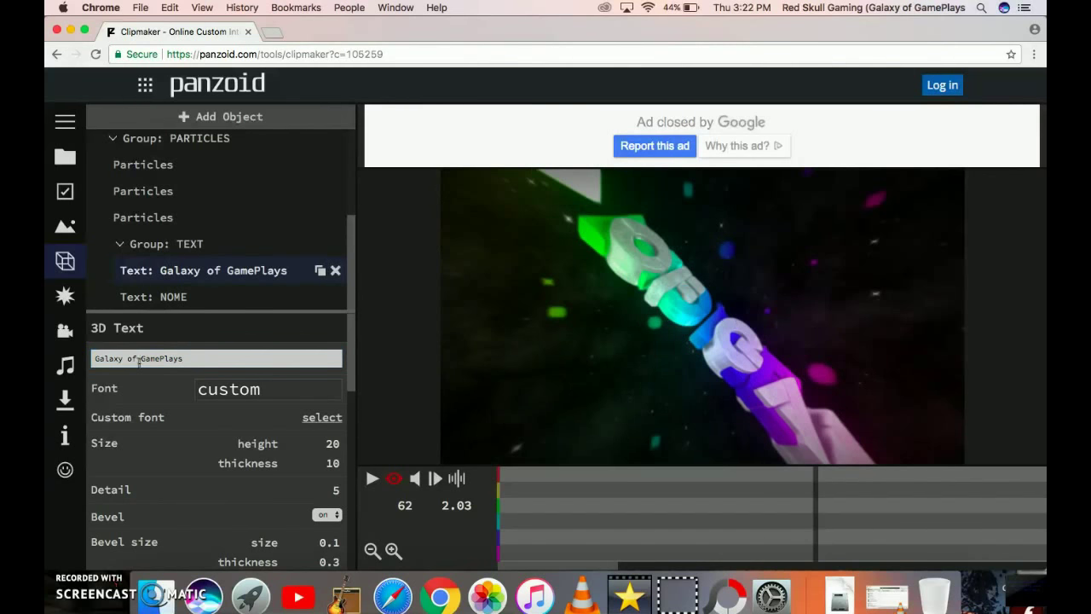
Change the remaining NOME text in the TEXT group to "Galaxy of GamePlays" as well.
left_click(183, 297)
left_click(147, 359)
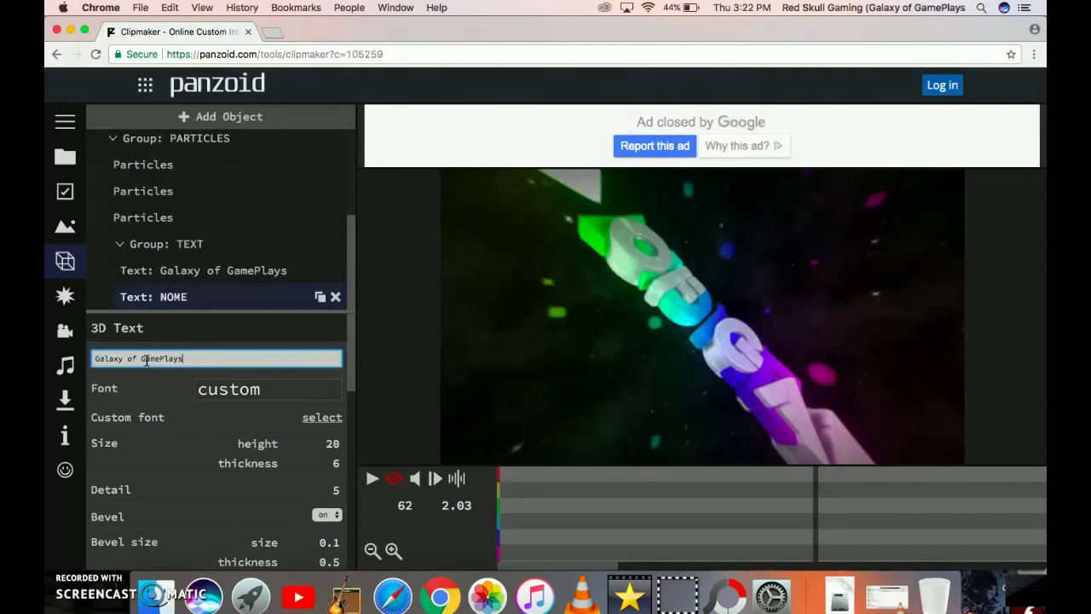
key("Return")
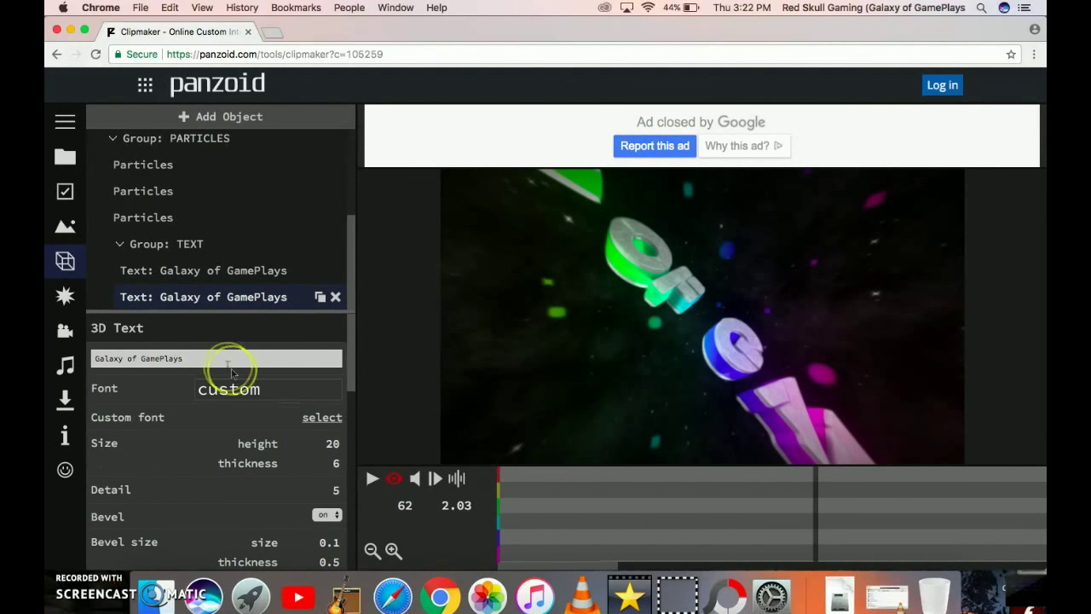
Set the height of both Galaxy of GamePlays texts to 10.
scroll(225, 369, "down", 2)
scroll(181, 208, "down", 1)
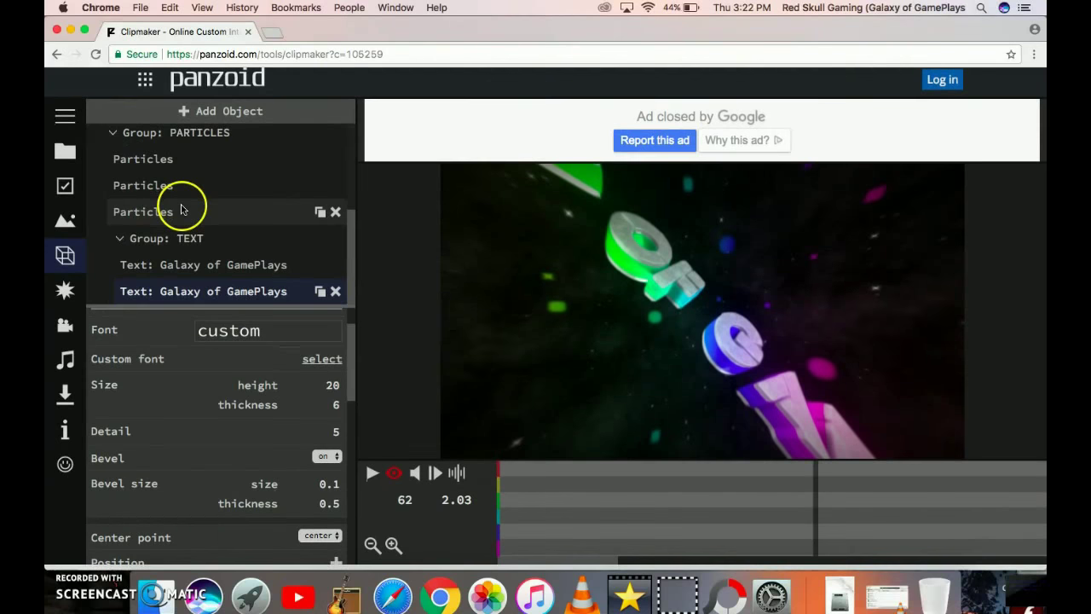
scroll(181, 208, "up", 1)
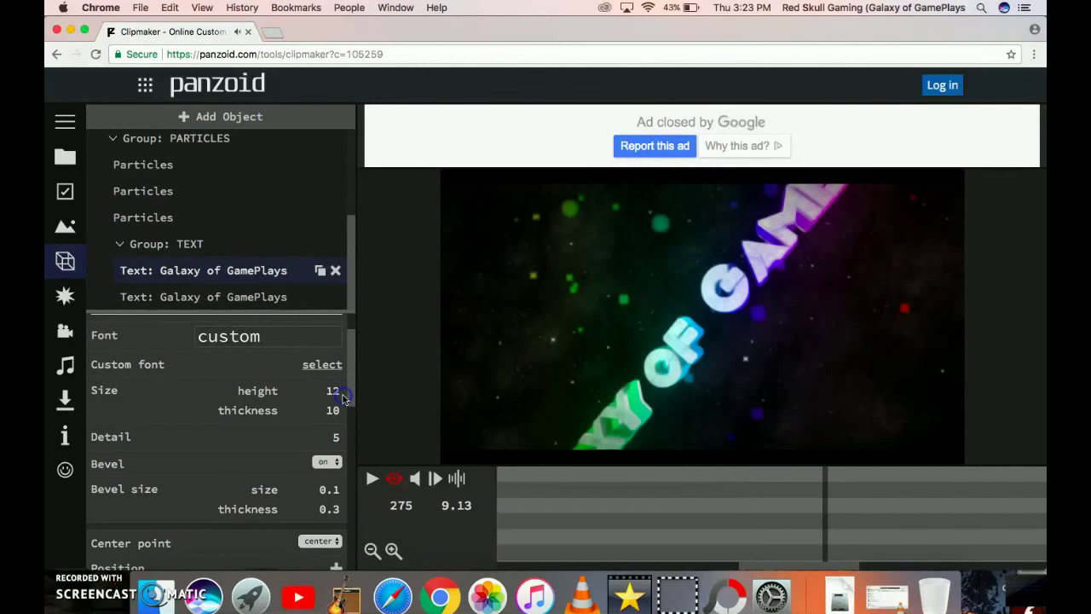
left_click(333, 393)
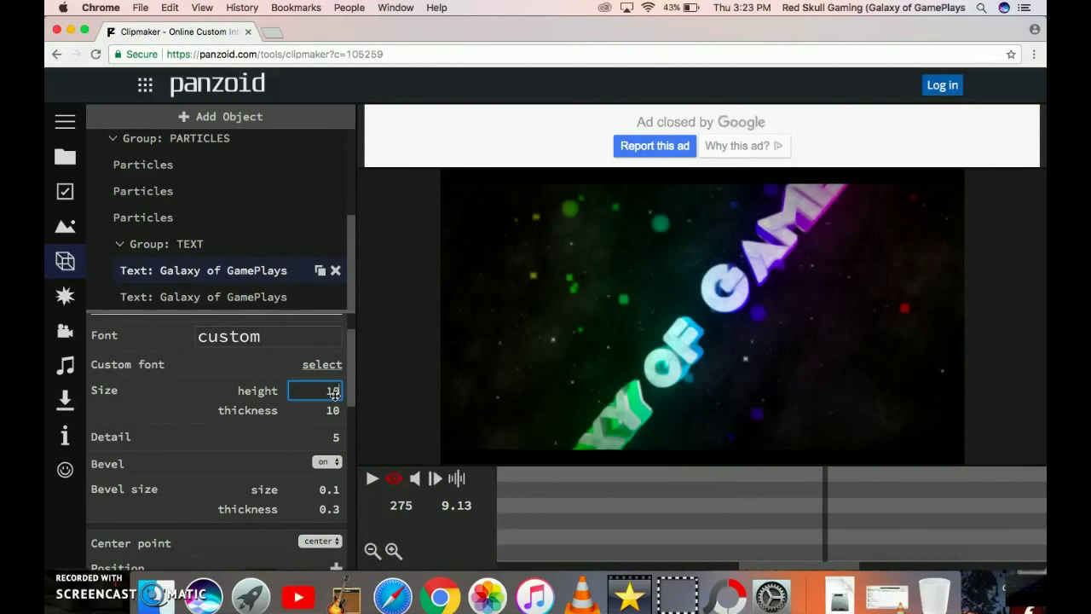
key("Return")
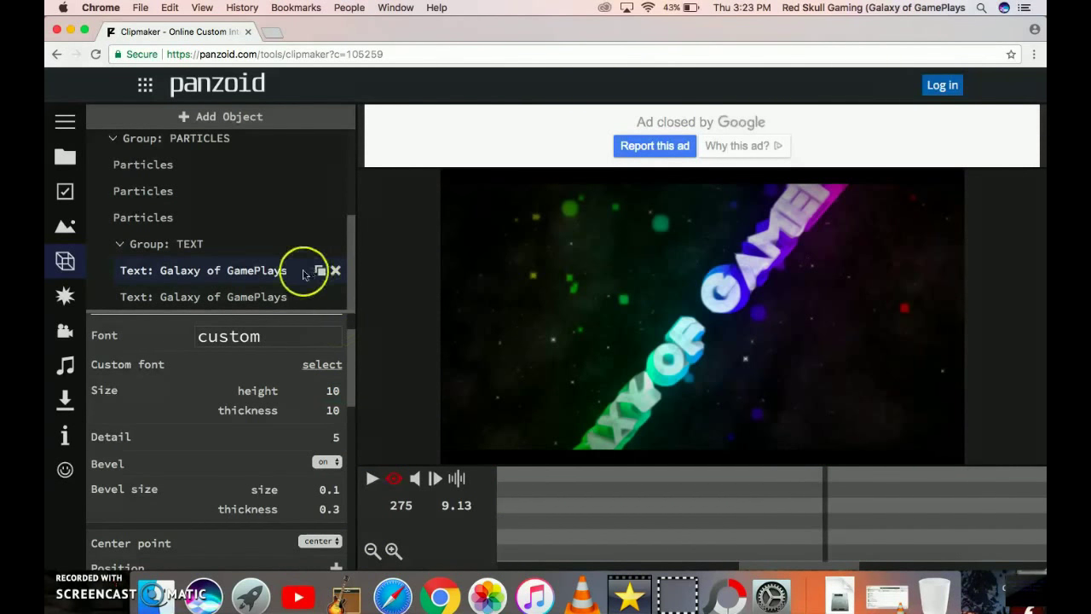
left_click(256, 298)
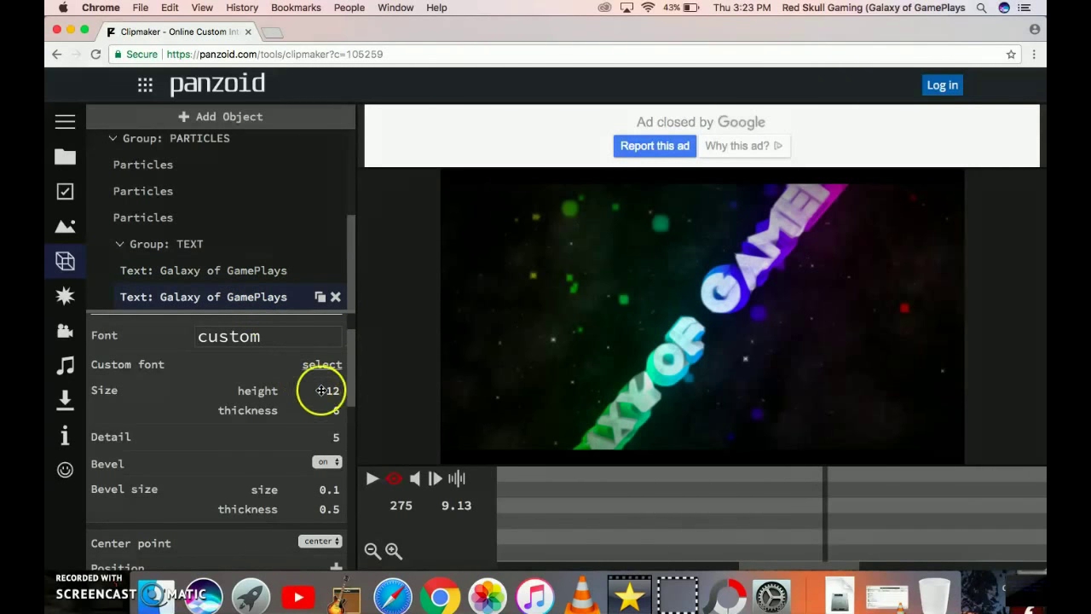
left_click(321, 390)
key("Return")
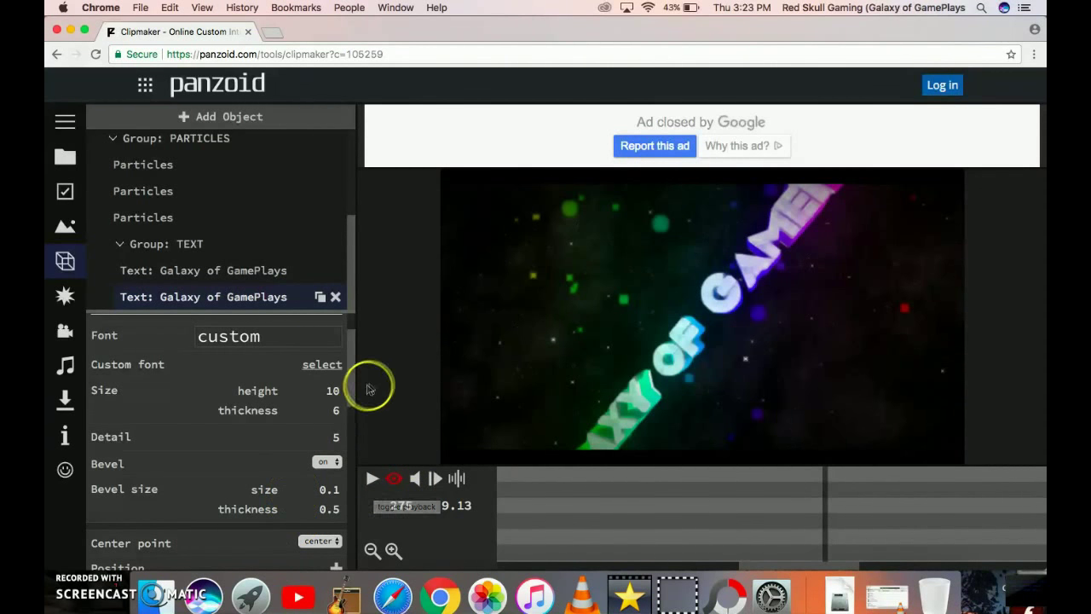
Set the thickness of the second Galaxy of GamePlays text to 5.
left_click(336, 410)
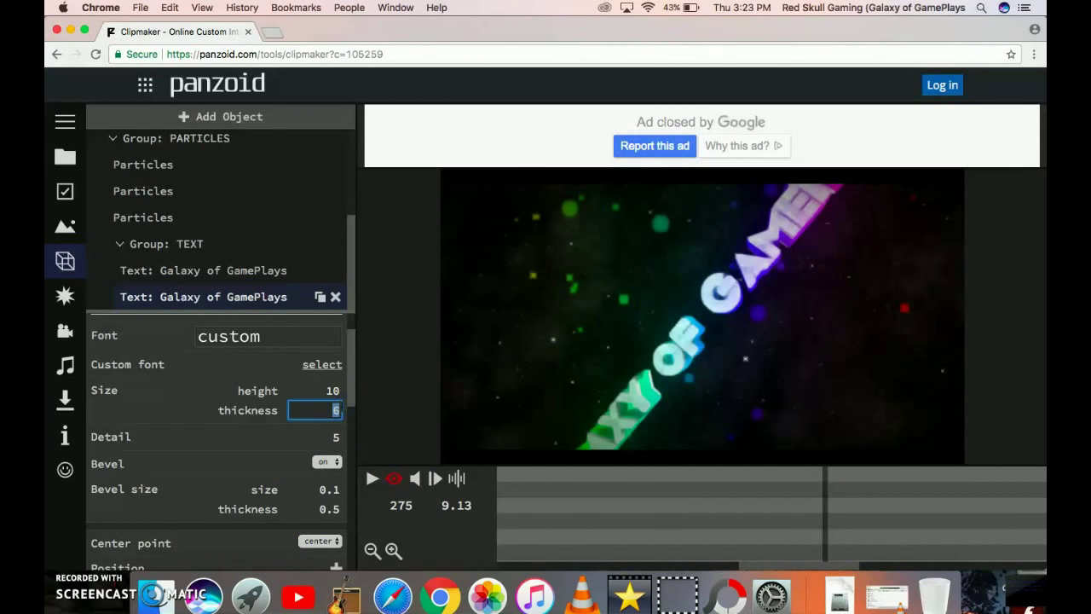
type("5")
key("Return")
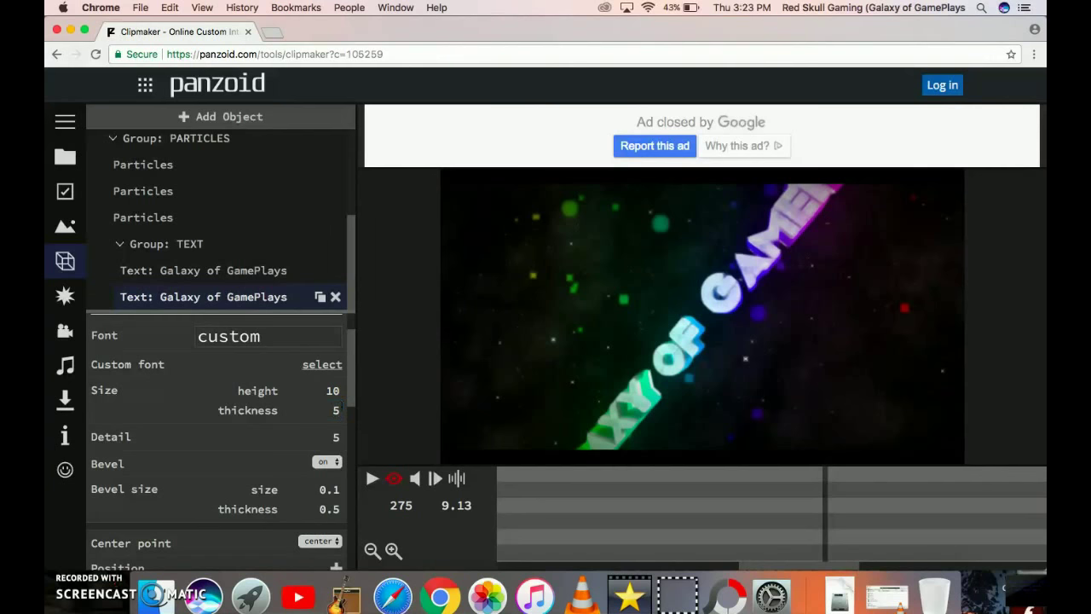
Set the first Galaxy of GamePlays text's thickness and height to 8, and the second text's height to 8.
left_click(285, 271)
left_click(328, 392)
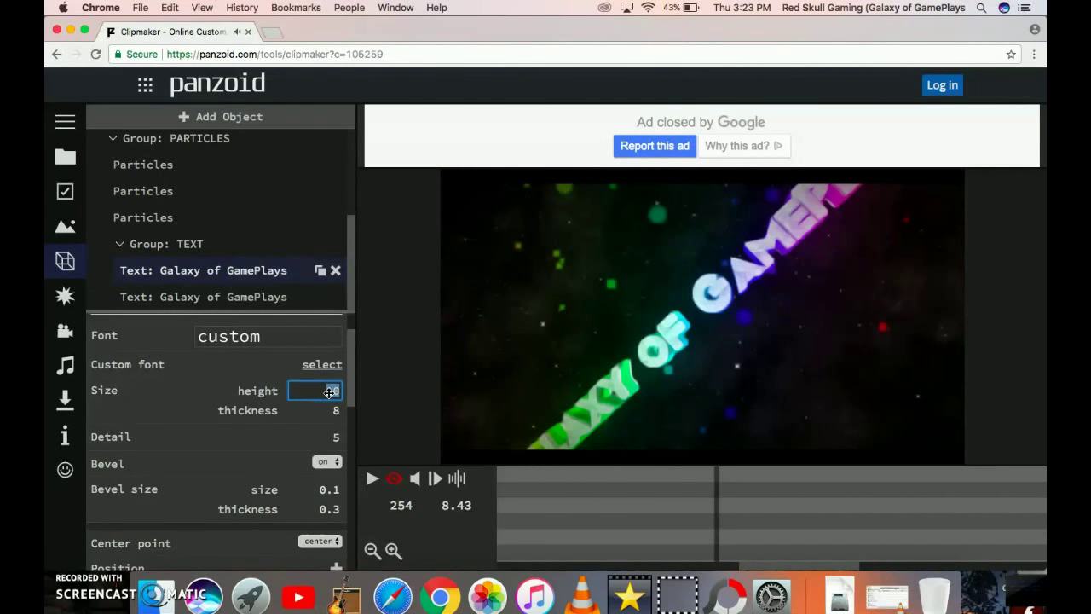
left_click(256, 297)
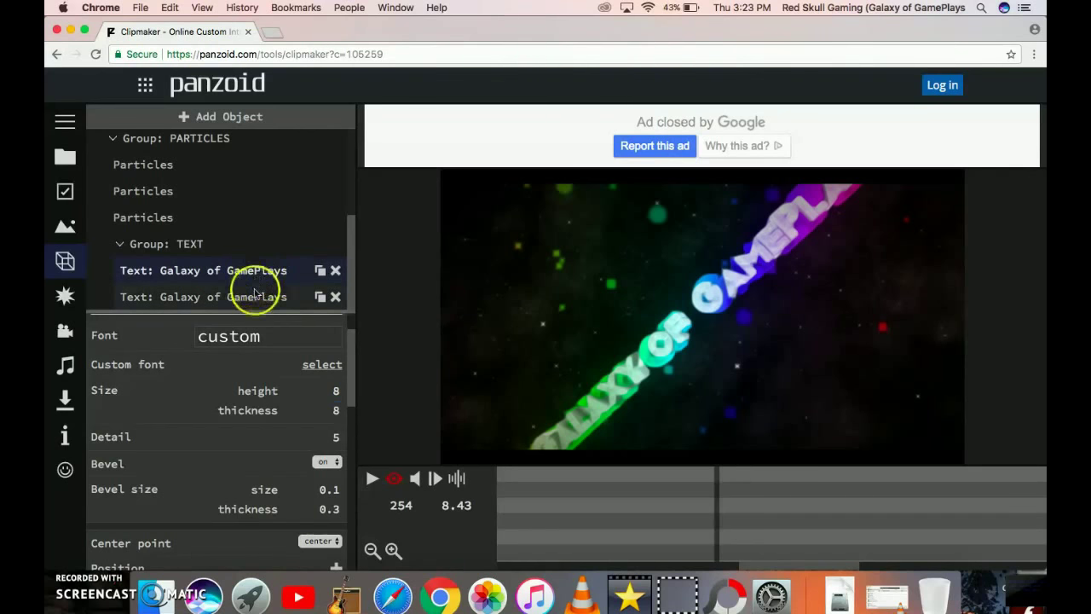
left_click(335, 386)
key("Return")
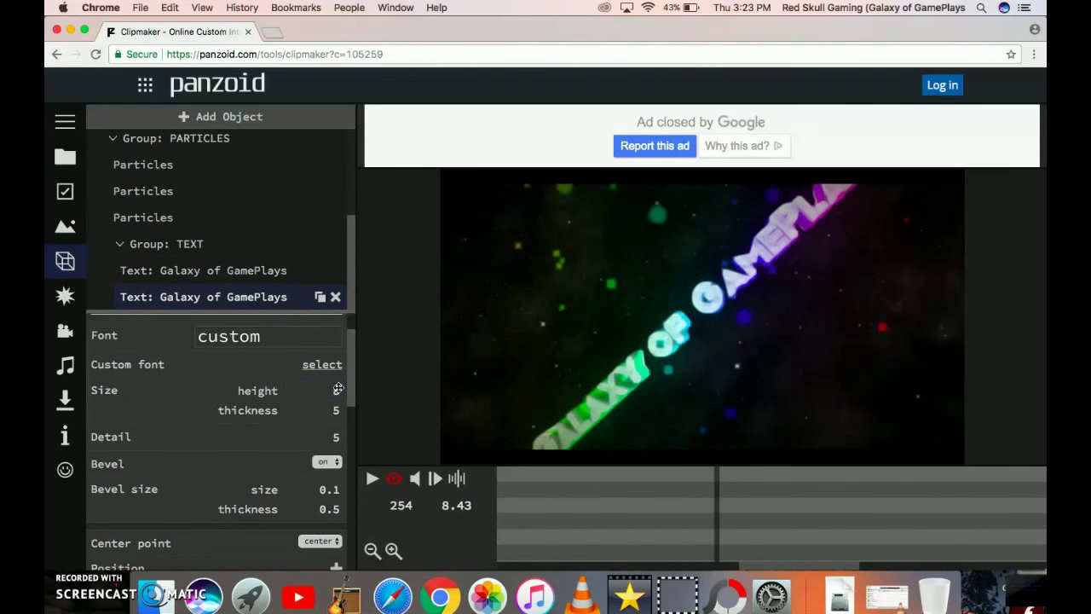
Reduce the height of both Galaxy of GamePlays texts to 7 and play the intro.
left_click(335, 388)
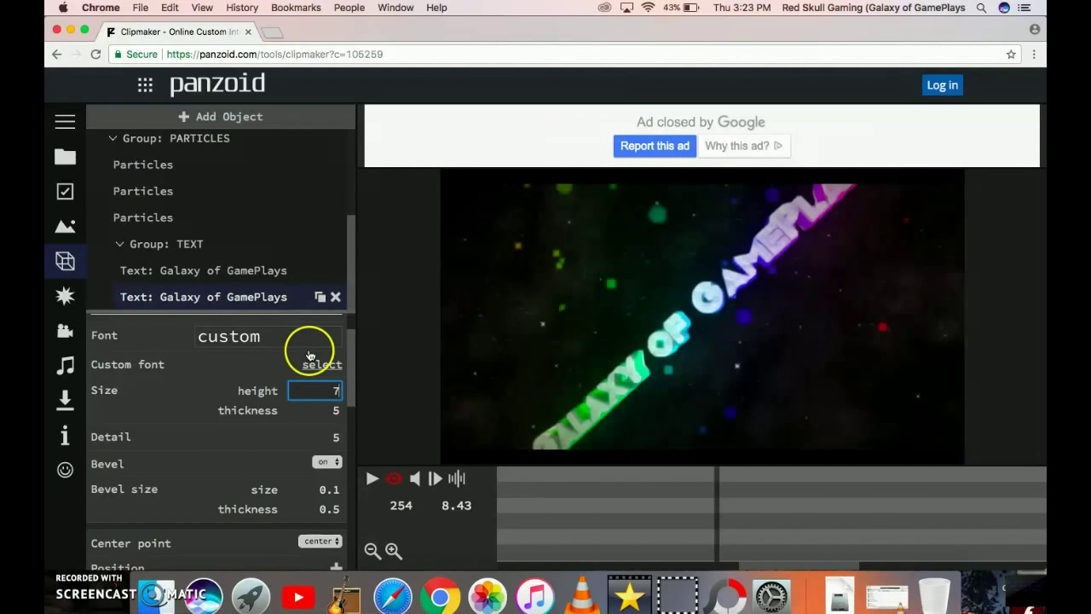
left_click(271, 270)
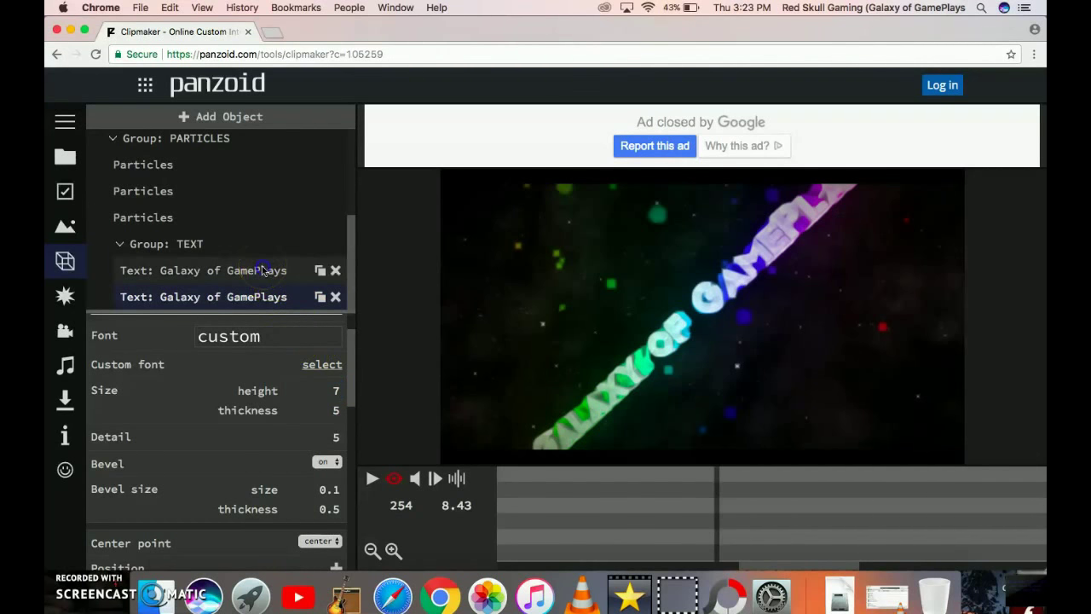
left_click(336, 392)
type("7")
key("Return")
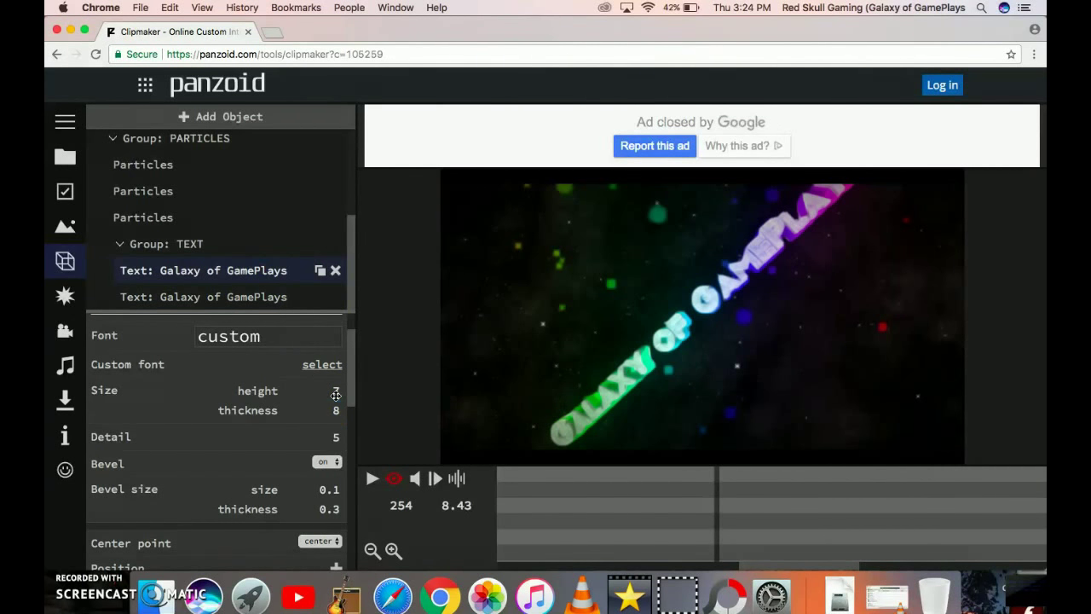
left_click(373, 478)
Change the second Galaxy of GamePlays text's colour to a violet-tinted blue.
left_click(203, 296)
scroll(209, 419, "down", 4)
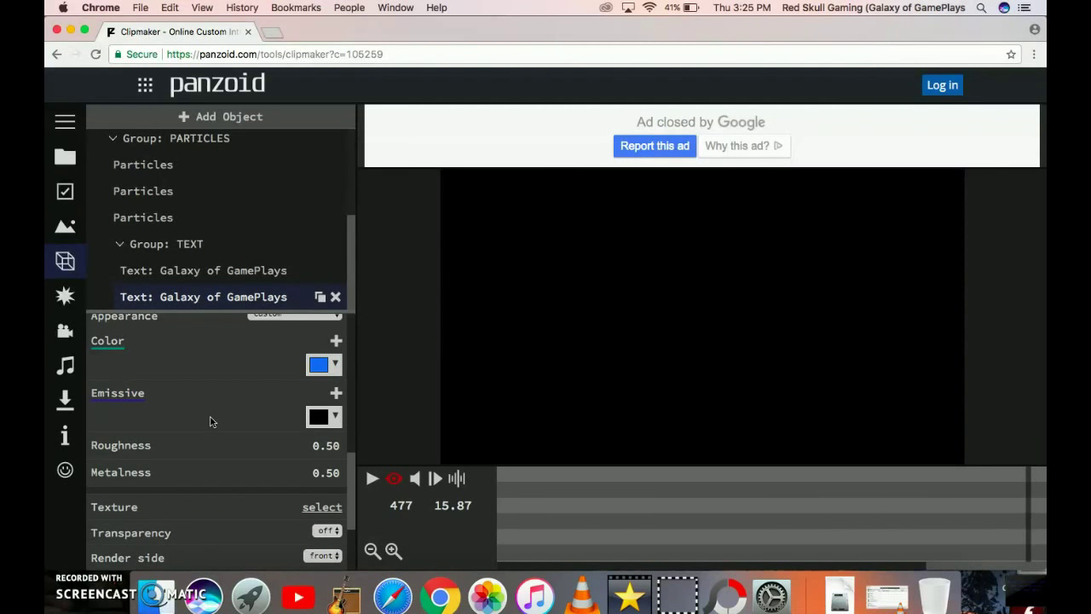
left_click(318, 363)
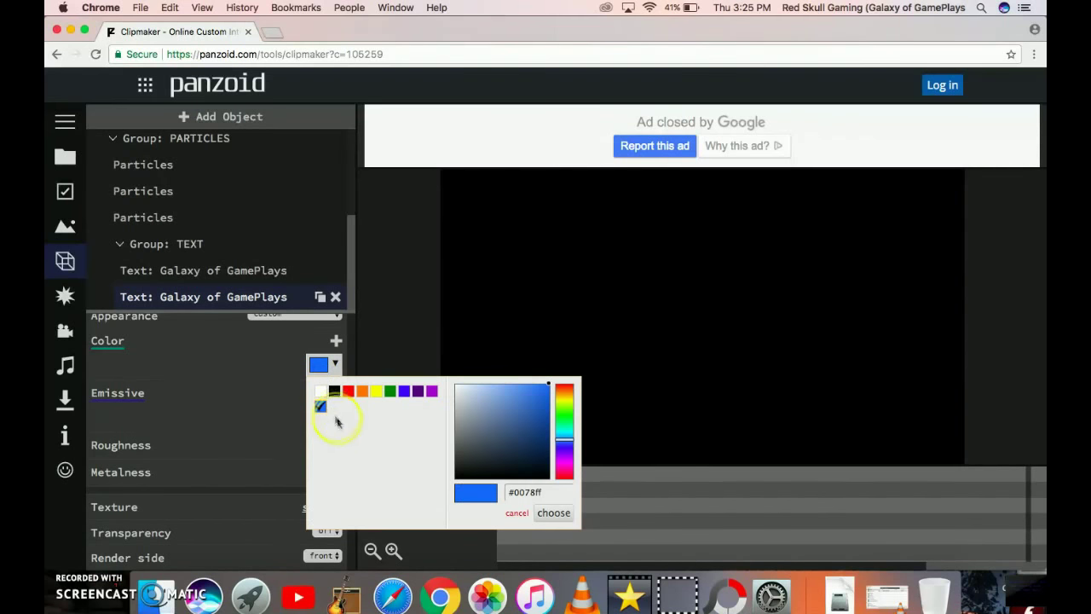
left_click(563, 445)
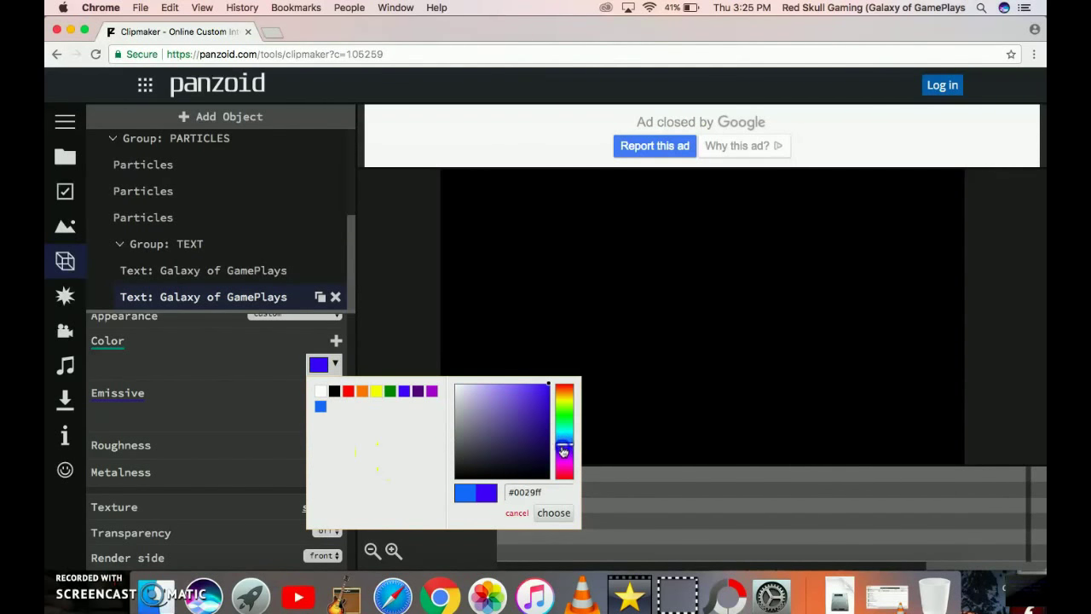
left_click_drag(562, 452, 563, 449)
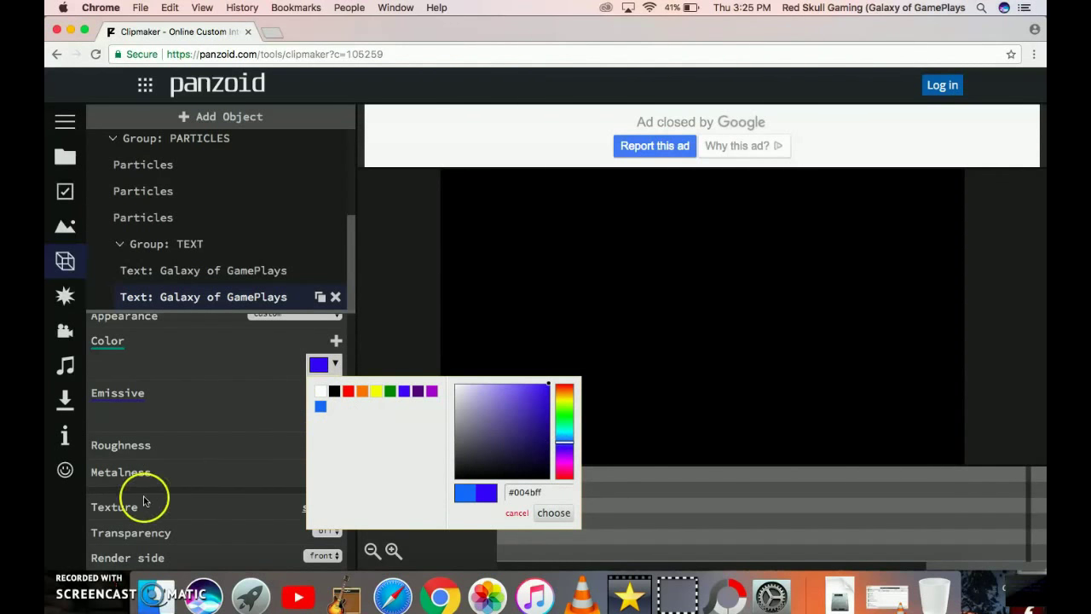
left_click(146, 366)
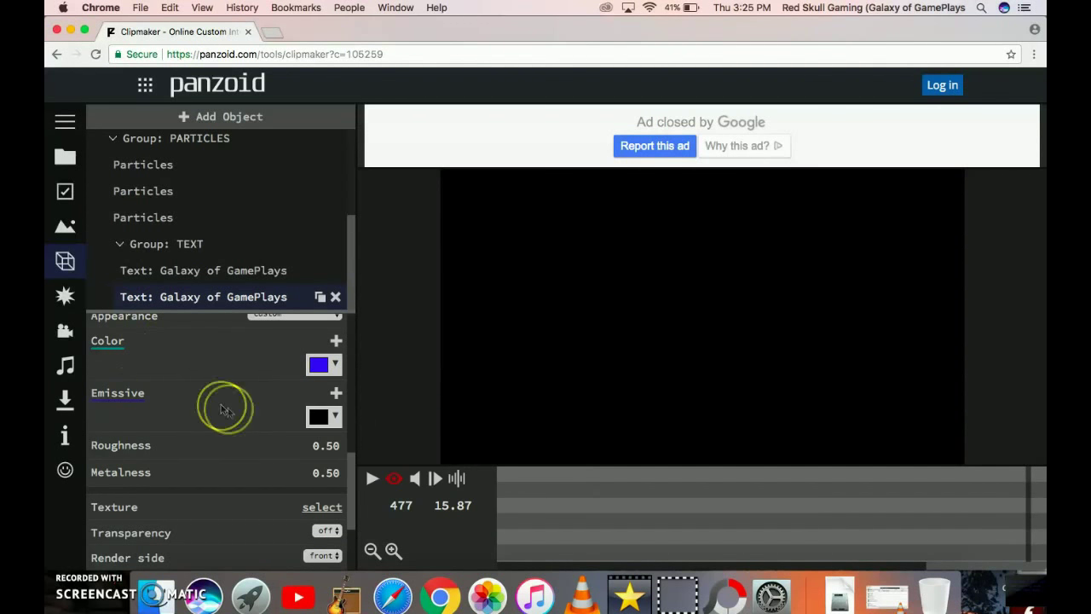
Set the second text's emissive colour to bright cyan and darken its main colour to a deeper violet-blue.
left_click(324, 416)
left_click(528, 341)
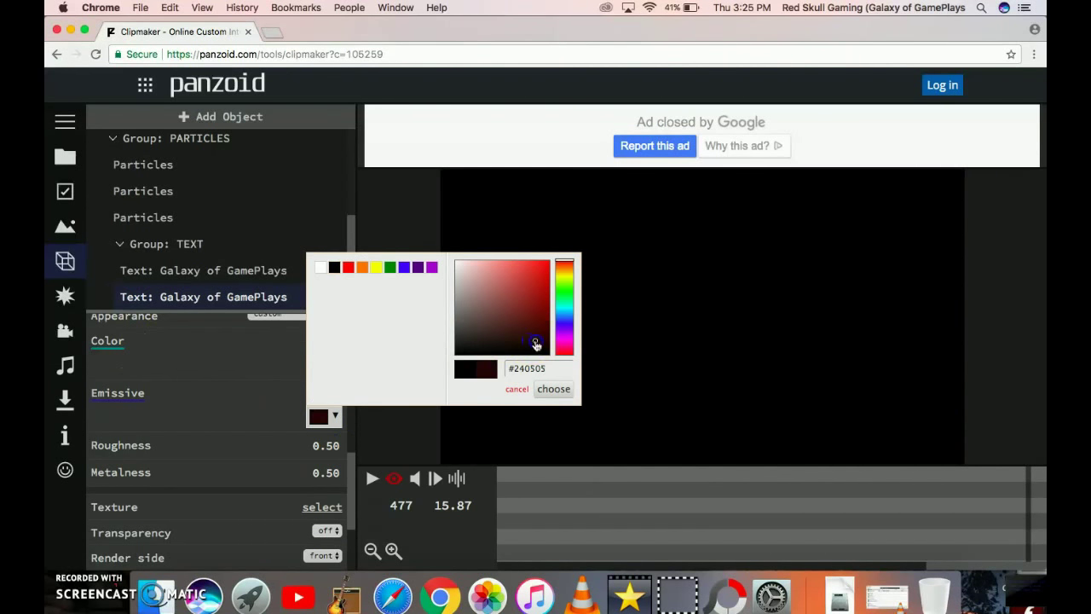
left_click_drag(535, 343, 515, 324)
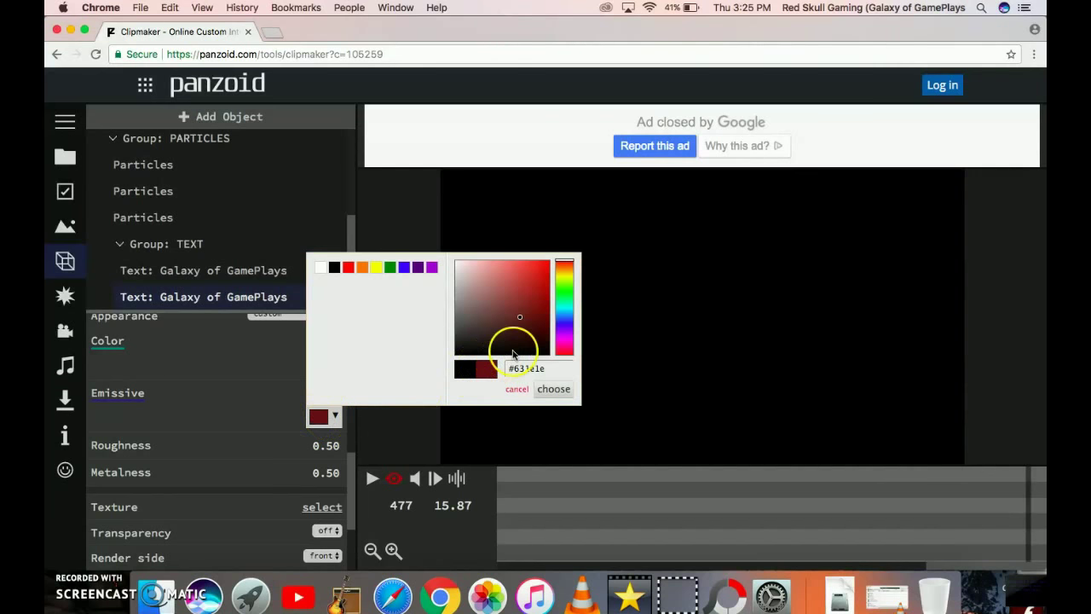
mouse_move(520, 319)
left_mouse_down()
mouse_move(511, 259)
mouse_move(541, 334)
mouse_move(550, 299)
mouse_move(540, 296)
mouse_move(568, 313)
mouse_move(544, 262)
left_mouse_up()
left_click(540, 287)
left_click(554, 390)
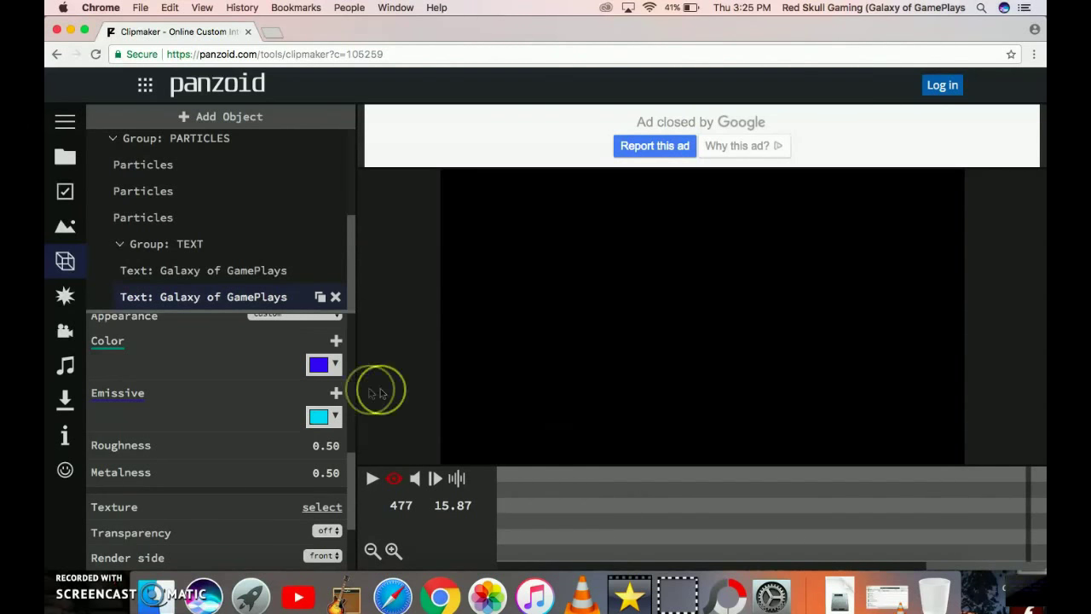
left_click(318, 364)
left_click_drag(547, 398, 528, 440)
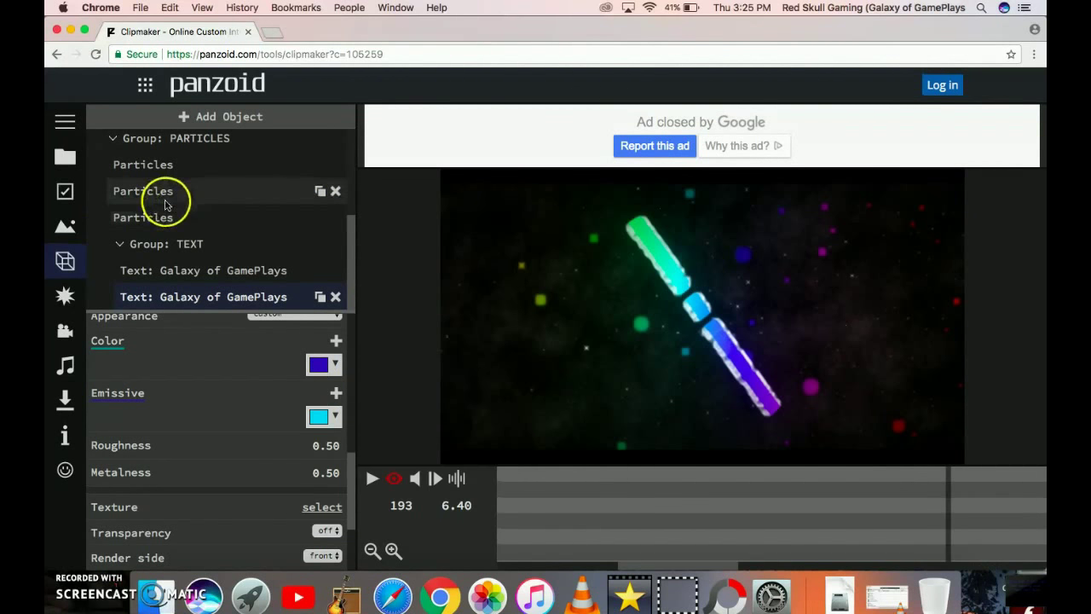
Examine the settings of the particle objects in the PARTICLES group and look through the object list up to the lights.
left_click(163, 166)
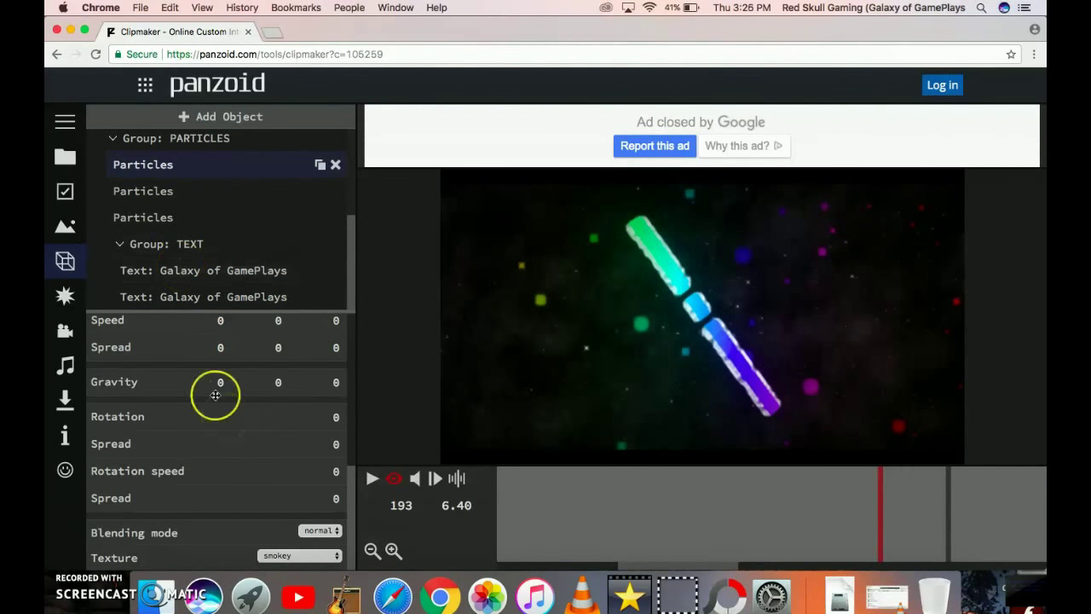
scroll(227, 419, "down", 1)
scroll(224, 418, "up", 5)
scroll(224, 415, "up", 3)
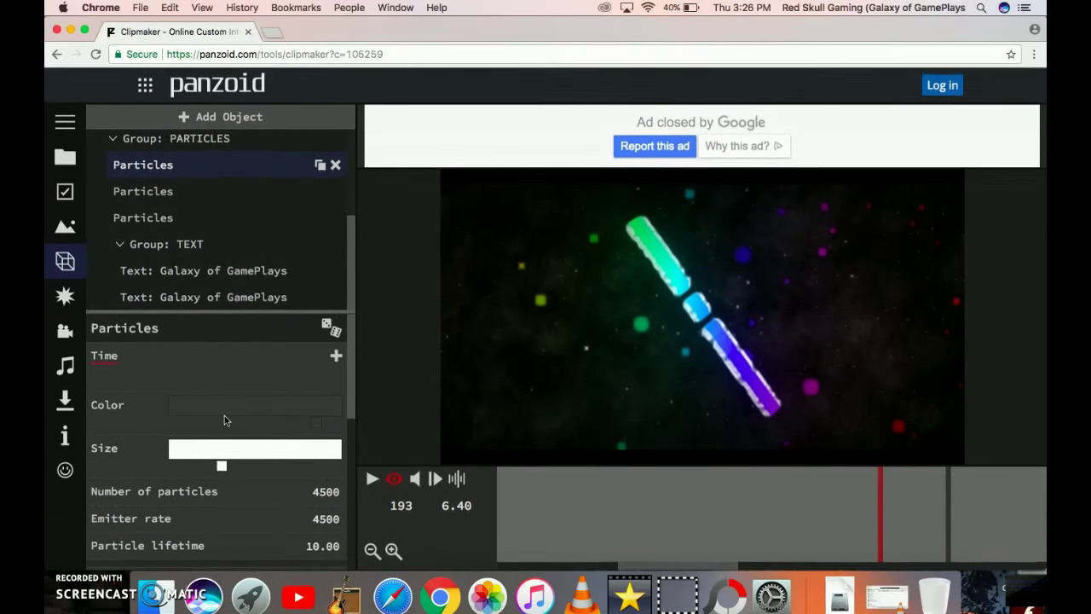
left_click(139, 190)
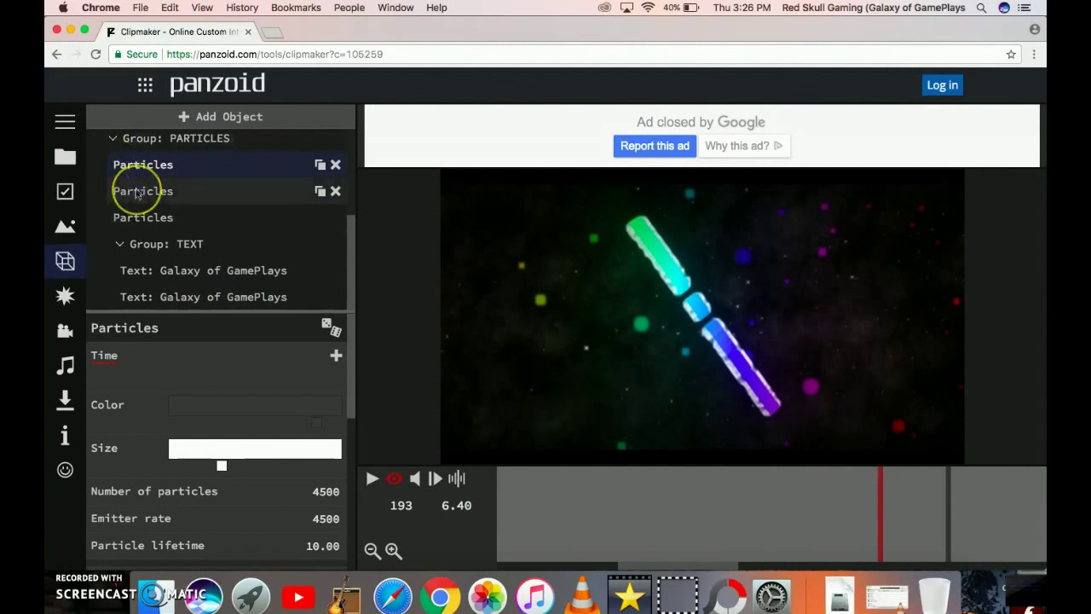
left_click(141, 215)
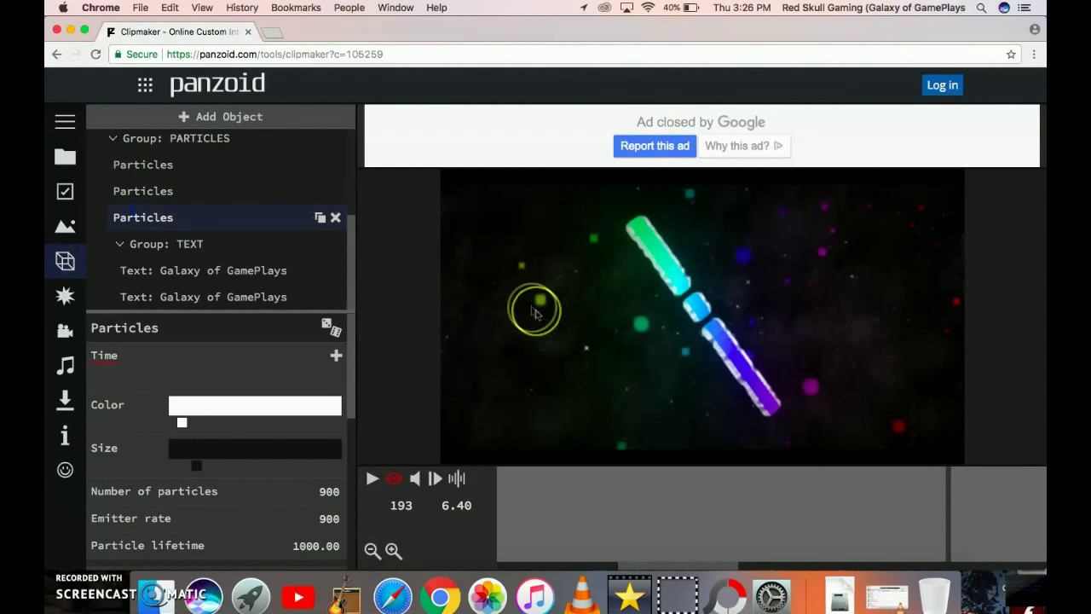
scroll(204, 256, "up", 1)
scroll(204, 256, "up", 4)
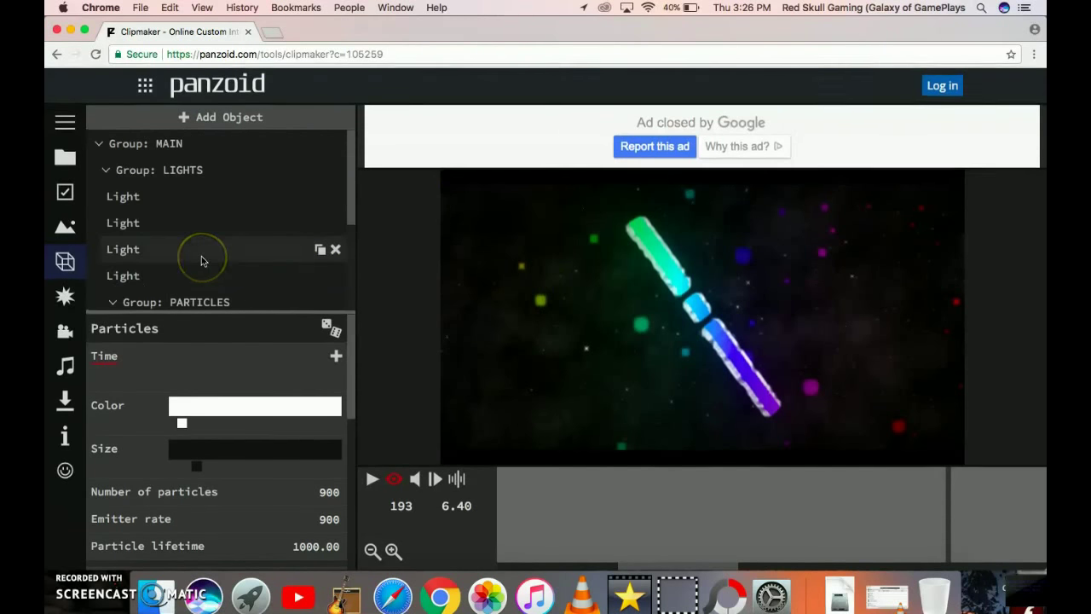
Examine the settings of the lights in the LIGHTS group and of the first Galaxy of GamePlays text.
left_click(166, 205)
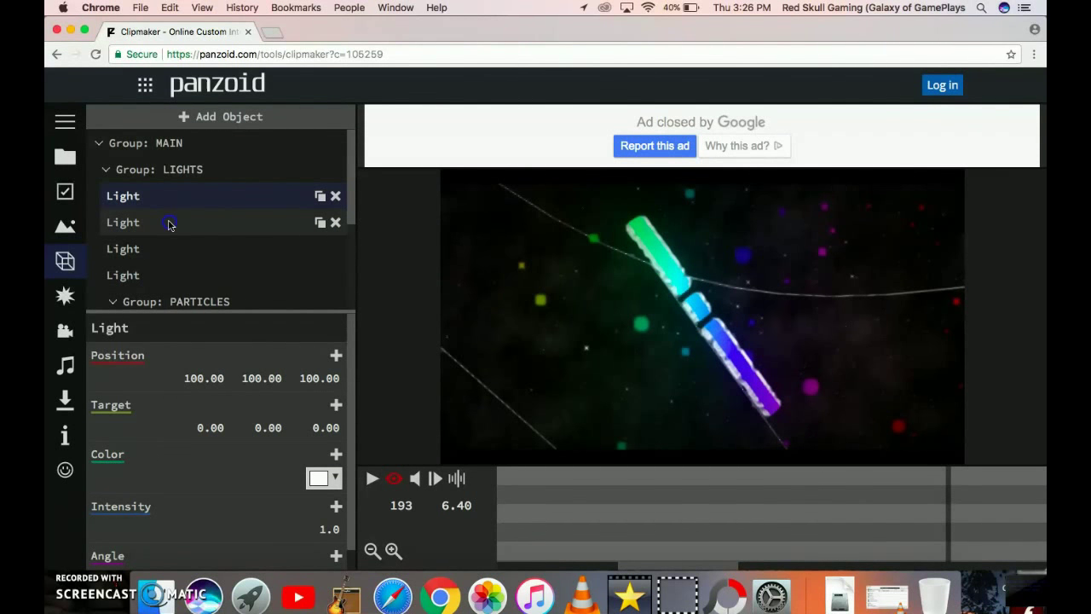
left_click(169, 224)
left_click(143, 198)
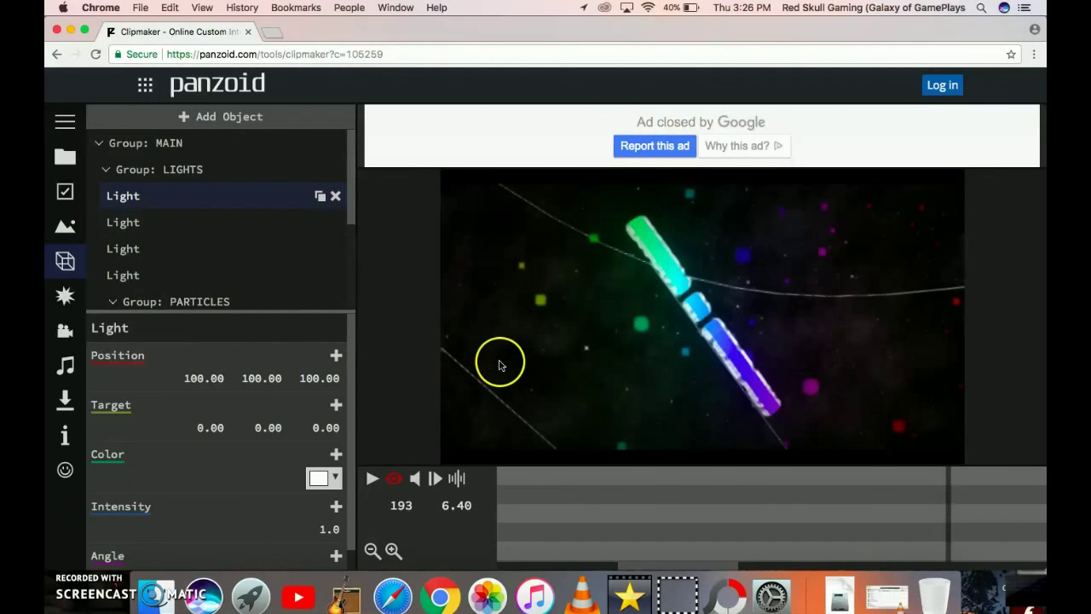
scroll(500, 365, "down", 1)
scroll(500, 364, "up", 1)
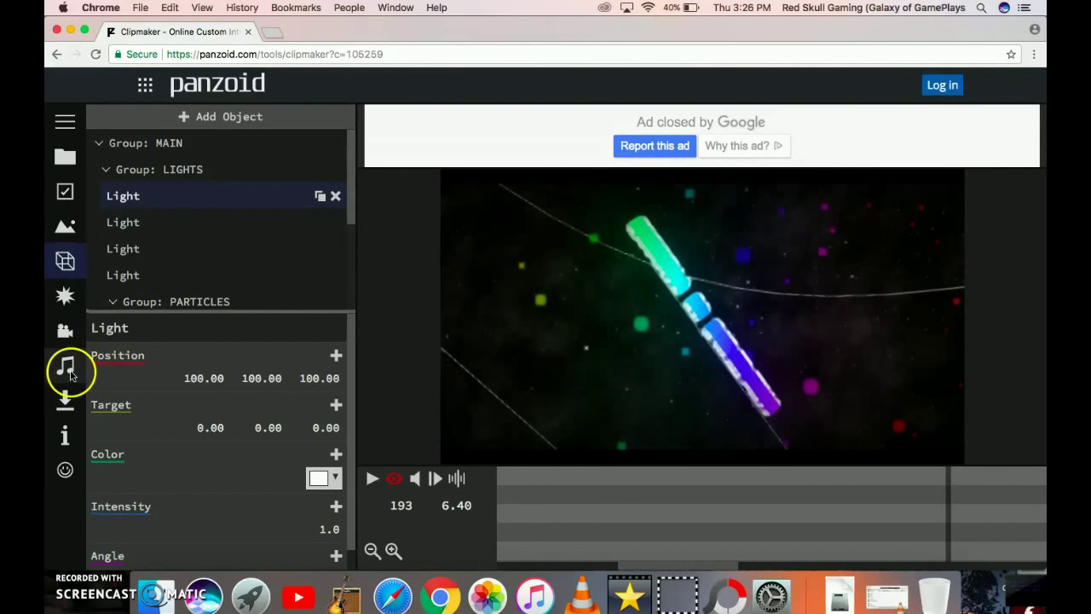
scroll(138, 275, "down", 5)
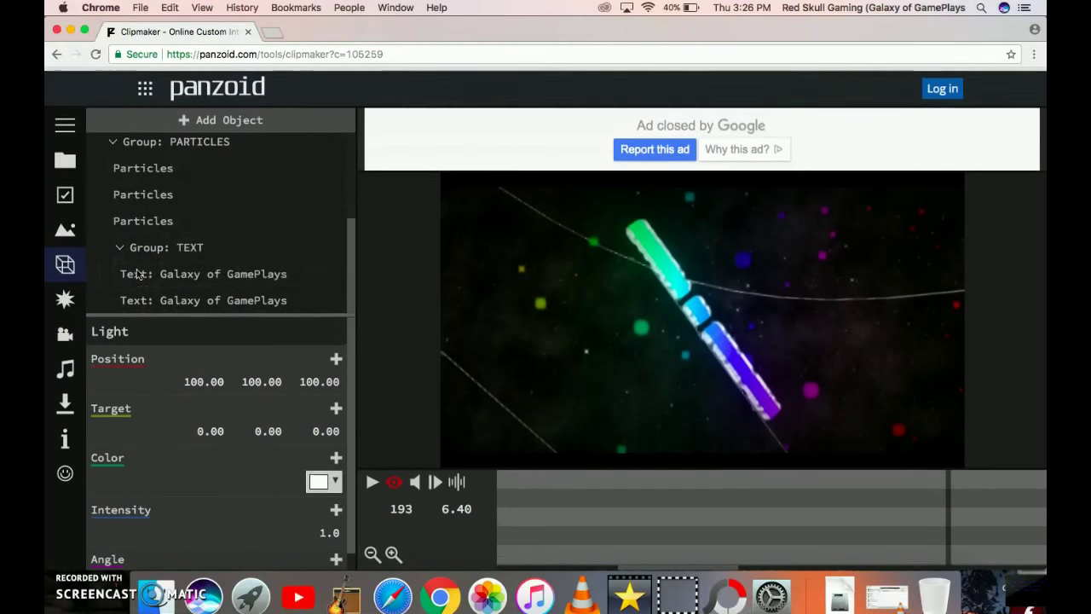
scroll(136, 273, "up", 1)
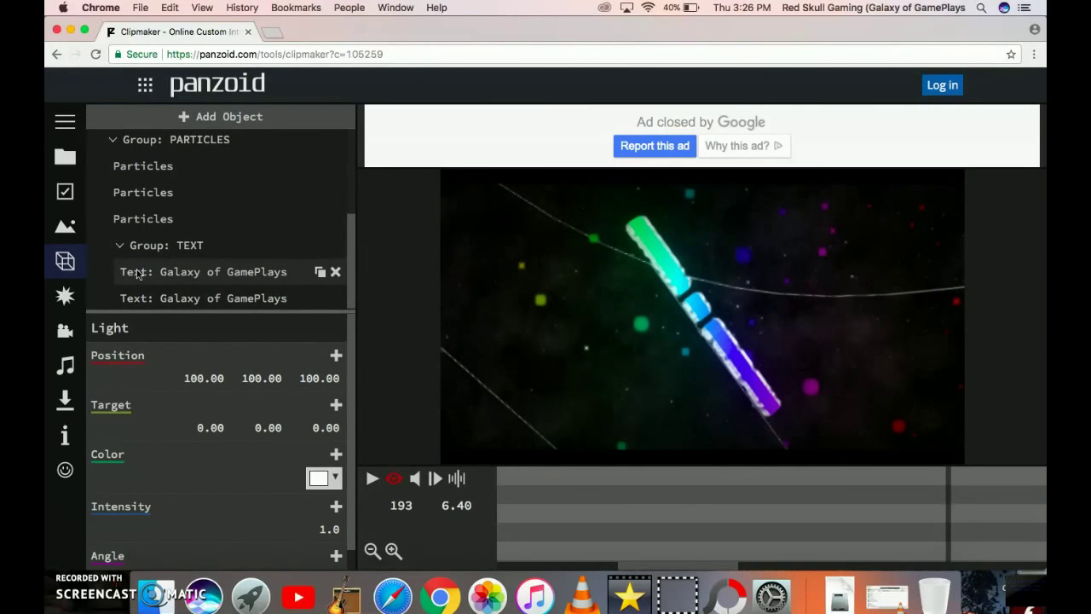
left_click(233, 273)
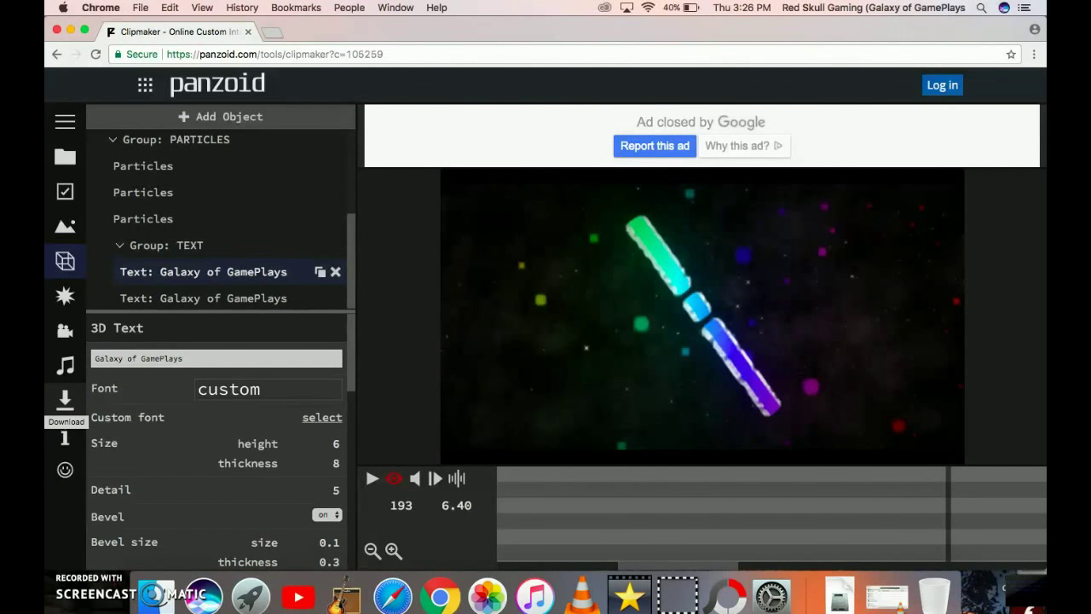
Set the video download format to .webm (vp8/opus) and look at the audio track settings.
left_click(65, 399)
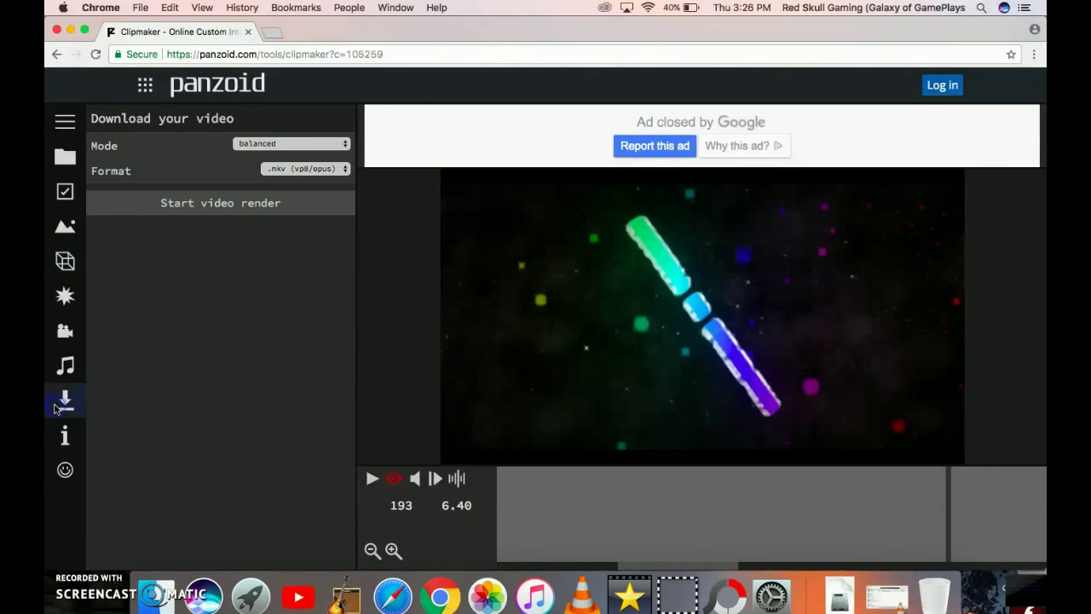
left_click(329, 168)
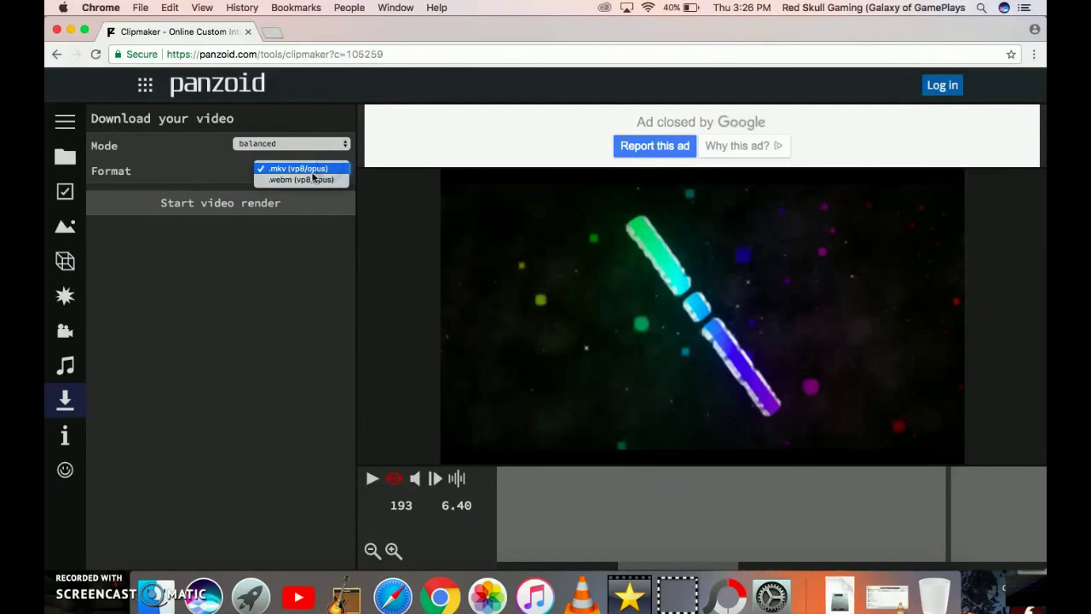
left_click(232, 282)
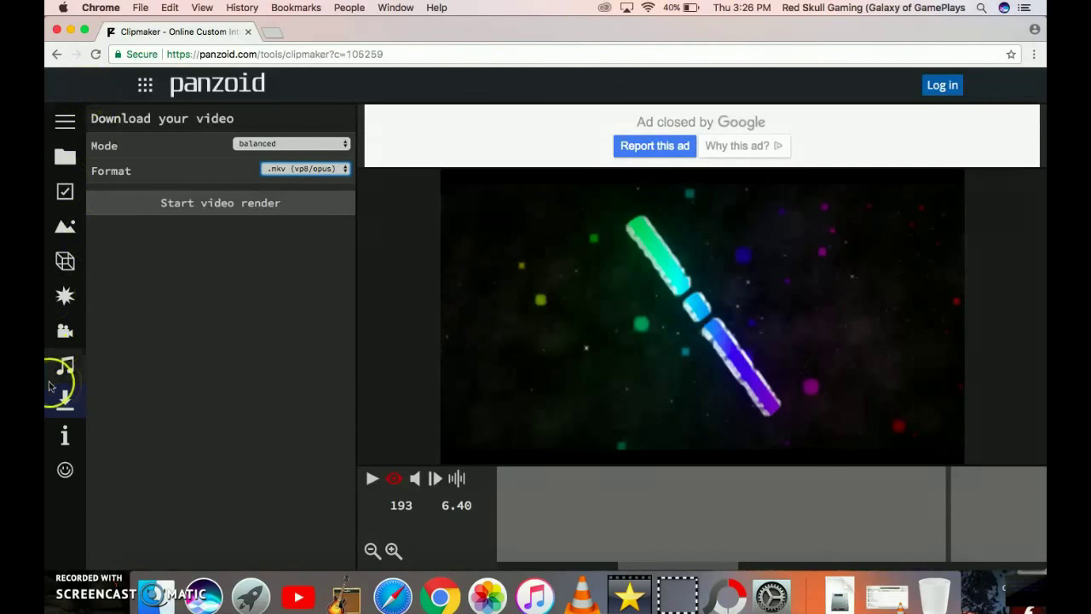
left_click(57, 269)
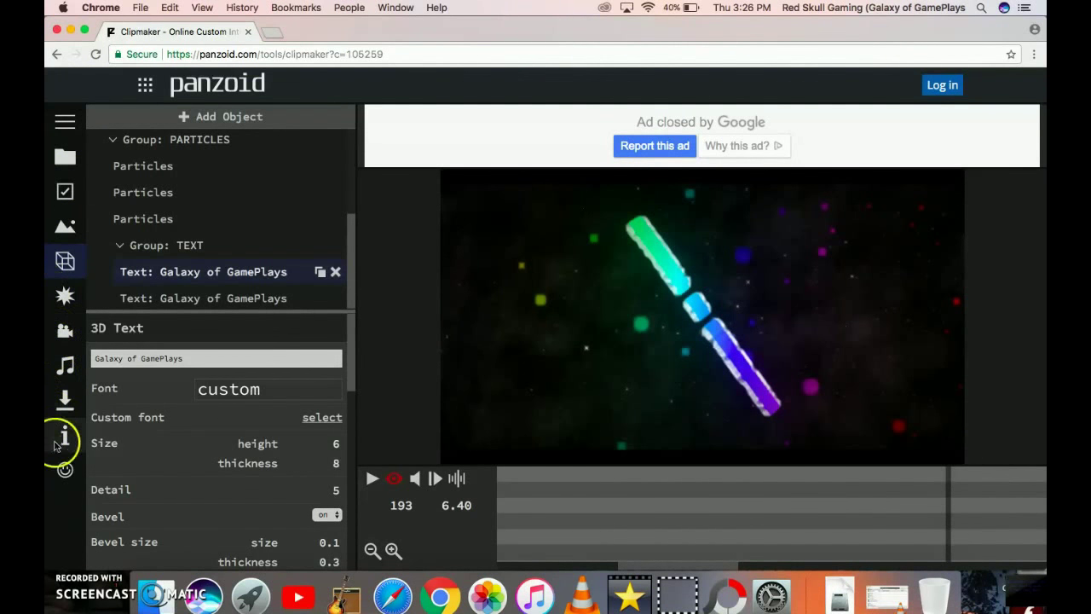
left_click(51, 409)
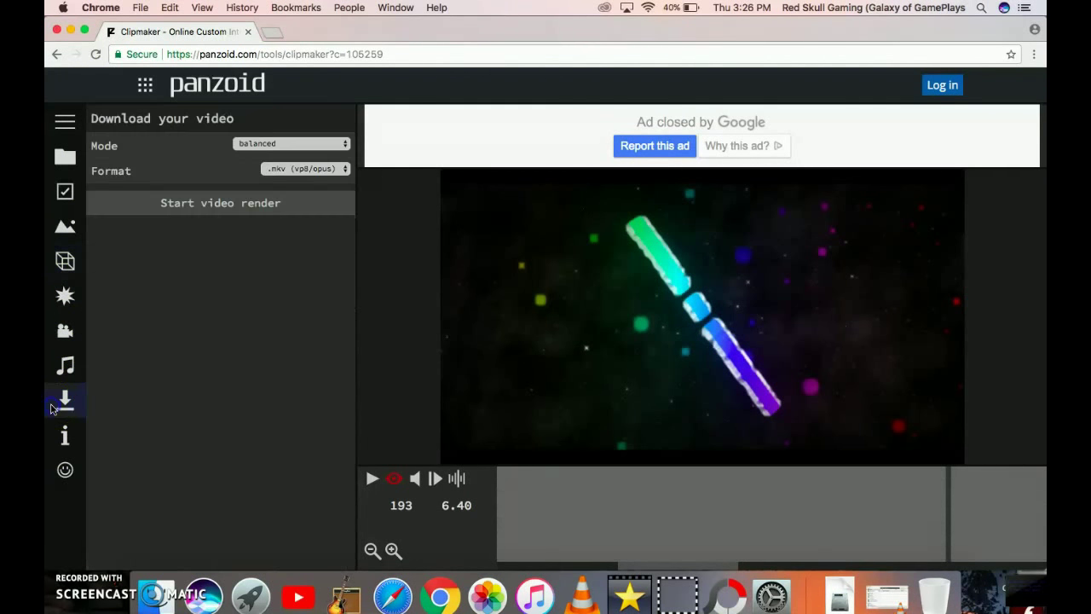
left_click(277, 170)
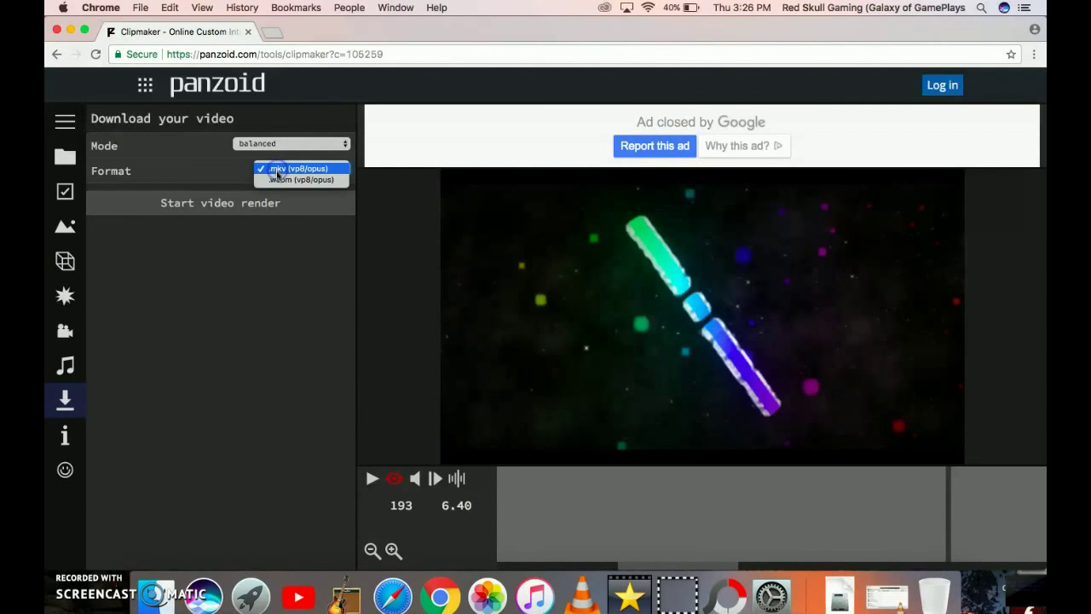
left_click(281, 180)
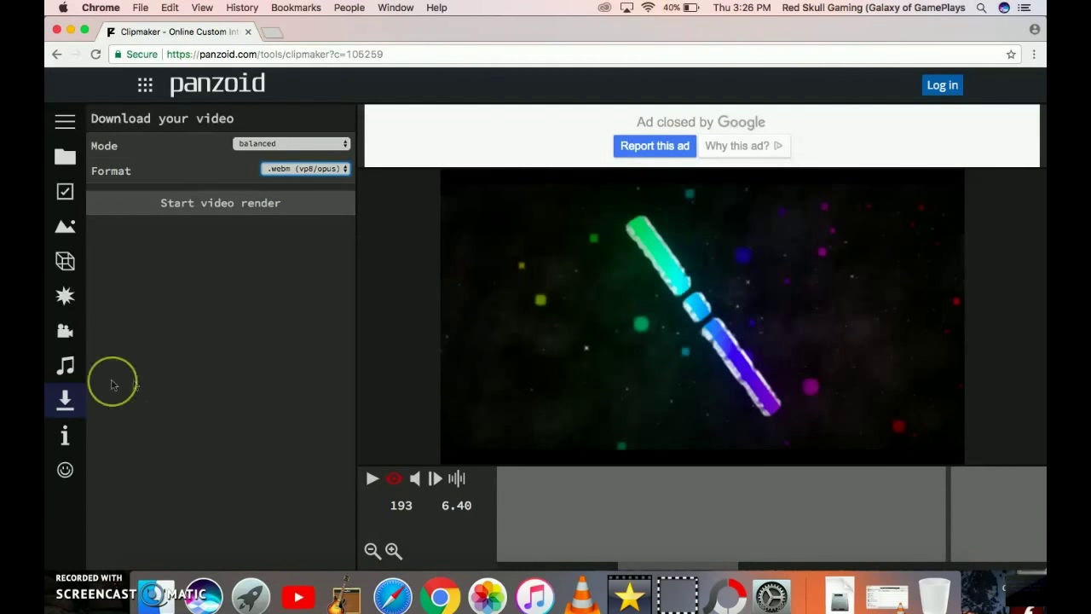
left_click(67, 366)
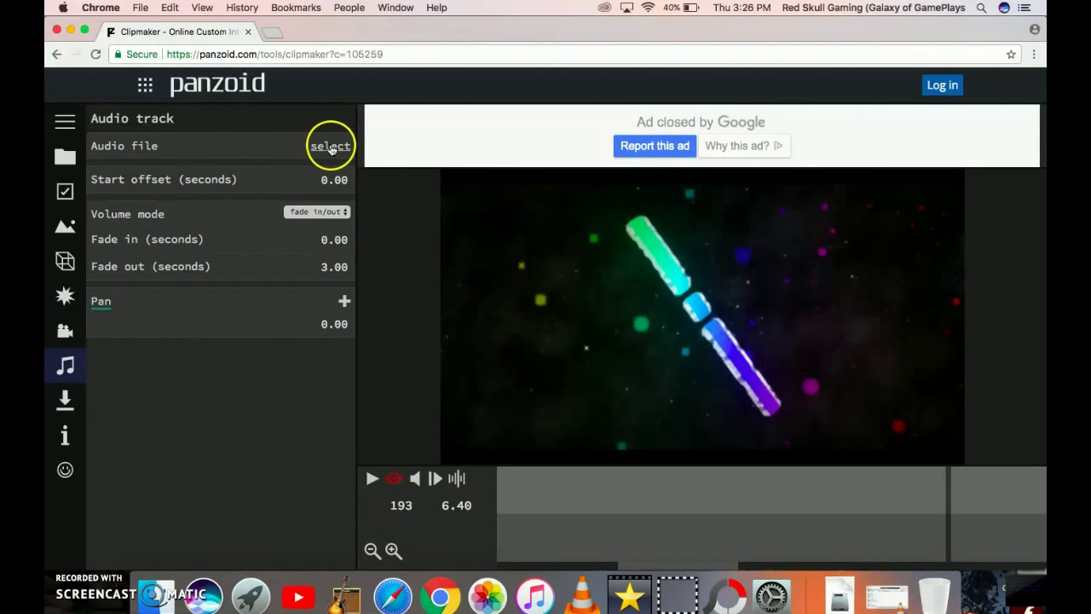
left_click(66, 402)
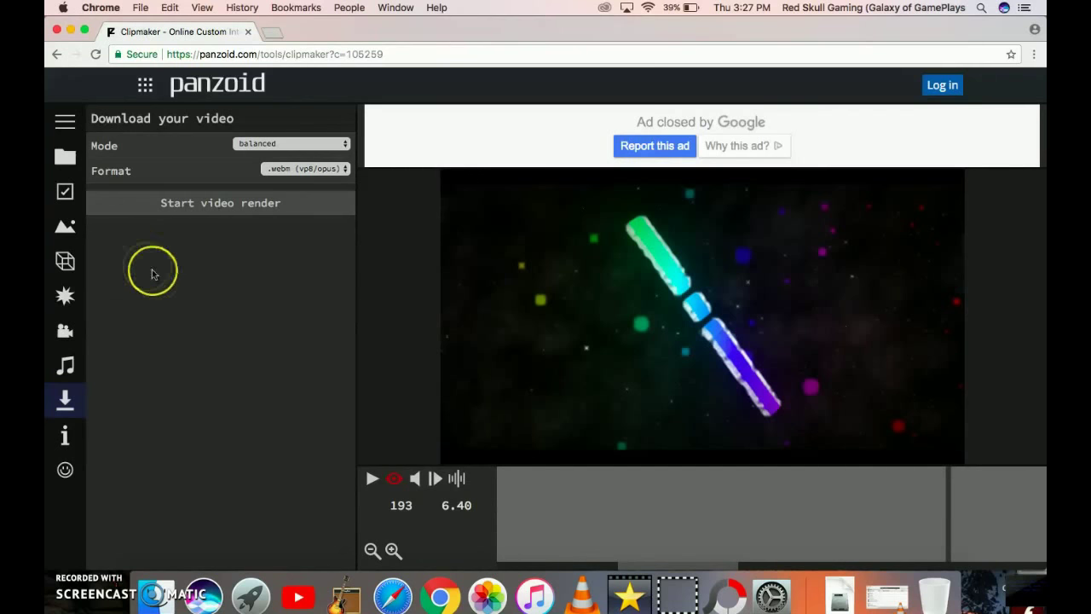
Switch the video download format to .mkv (vp8/opus).
left_click(271, 170)
left_click(275, 169)
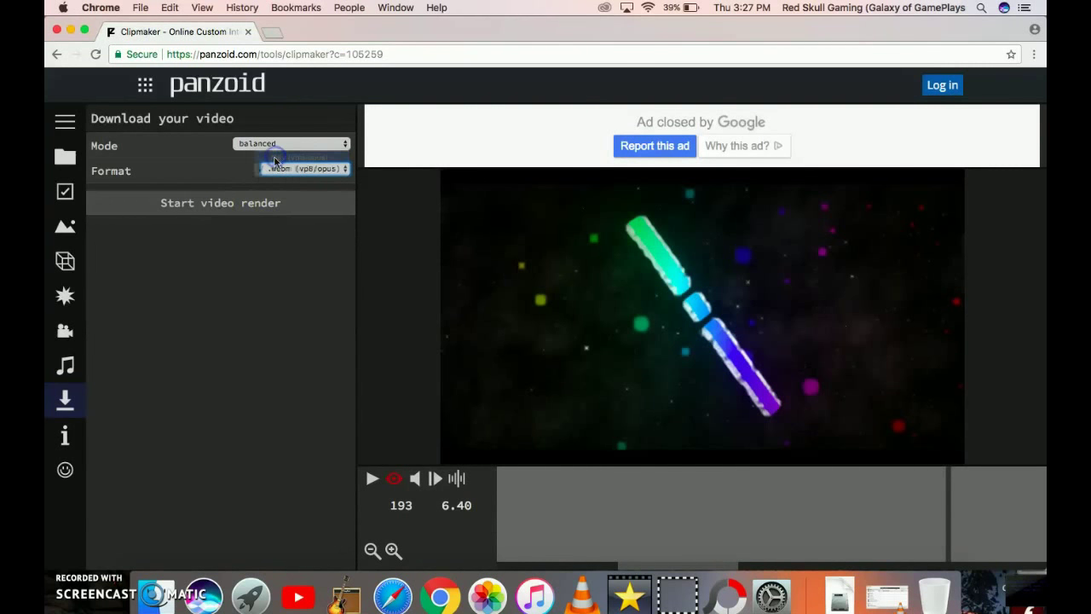
left_click(275, 170)
key("Down")
key("Return")
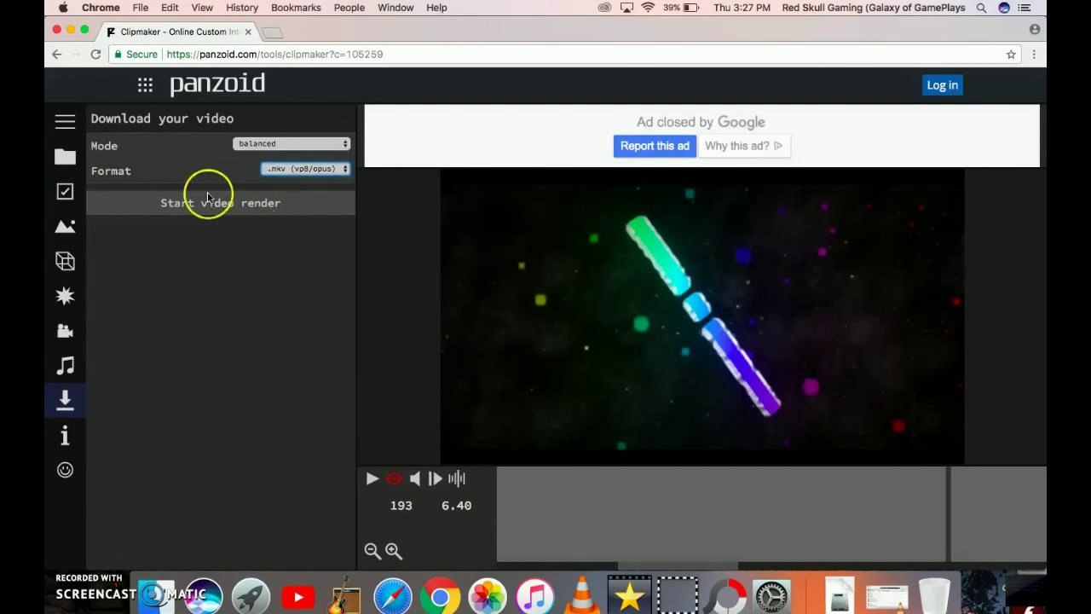
Set the download format to .webm (vp8/opus) and start the video render, allowing the site to store files on the device.
left_click(312, 174)
left_click(312, 177)
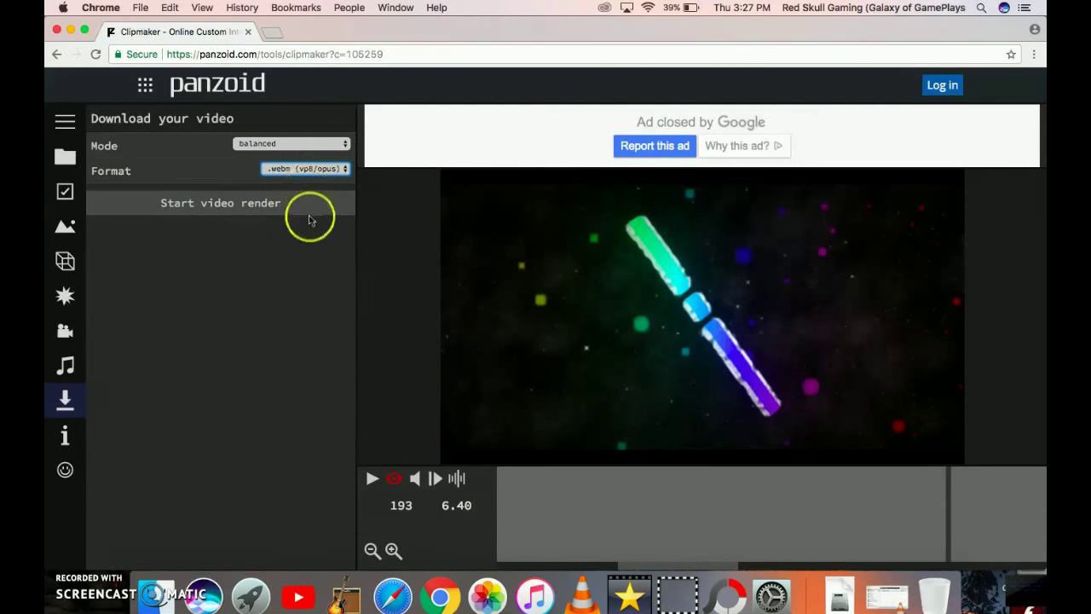
left_click(310, 210)
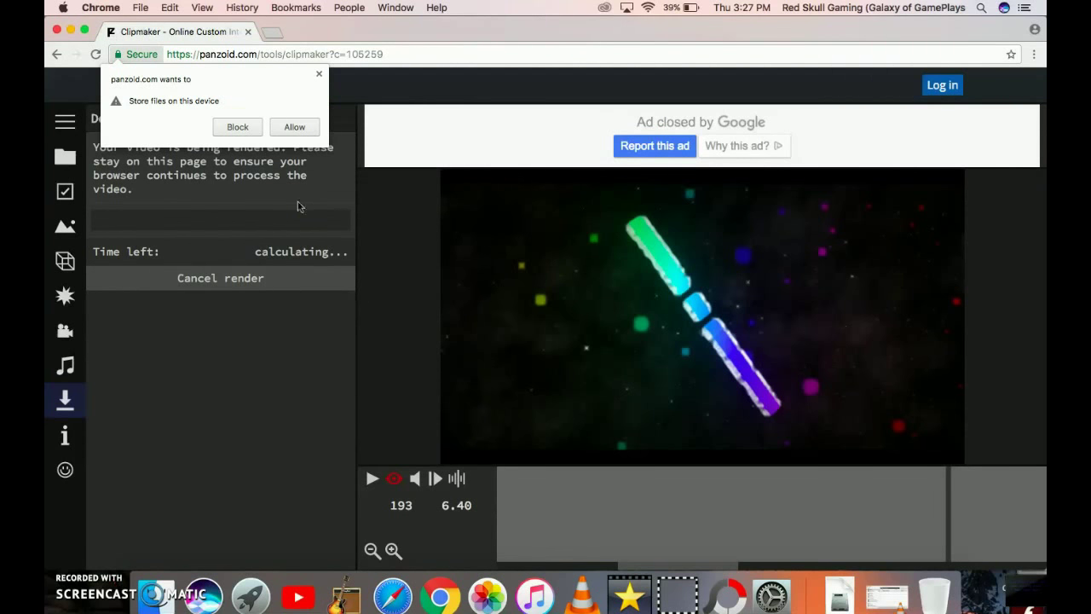
left_click(293, 127)
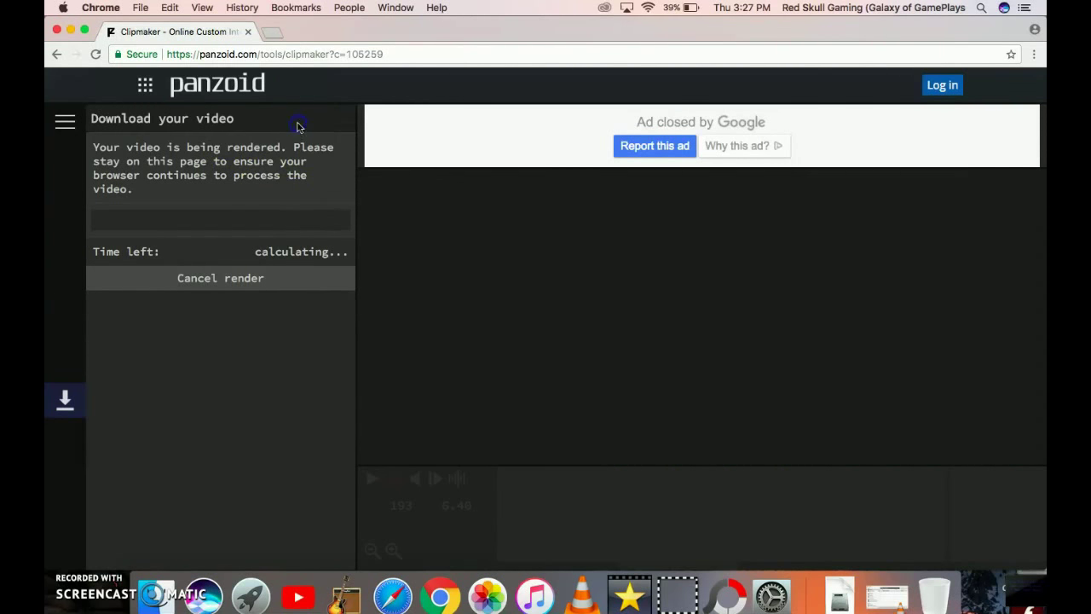
left_click(298, 223)
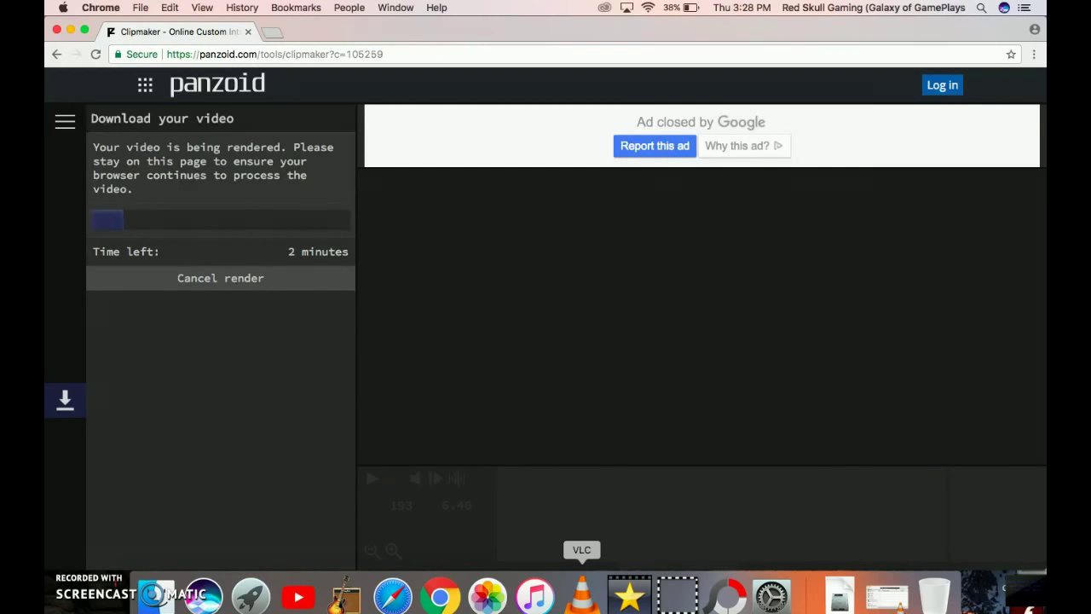
Search Google for vlc to find the official VLC media player download, and return to the render page.
left_click(274, 33)
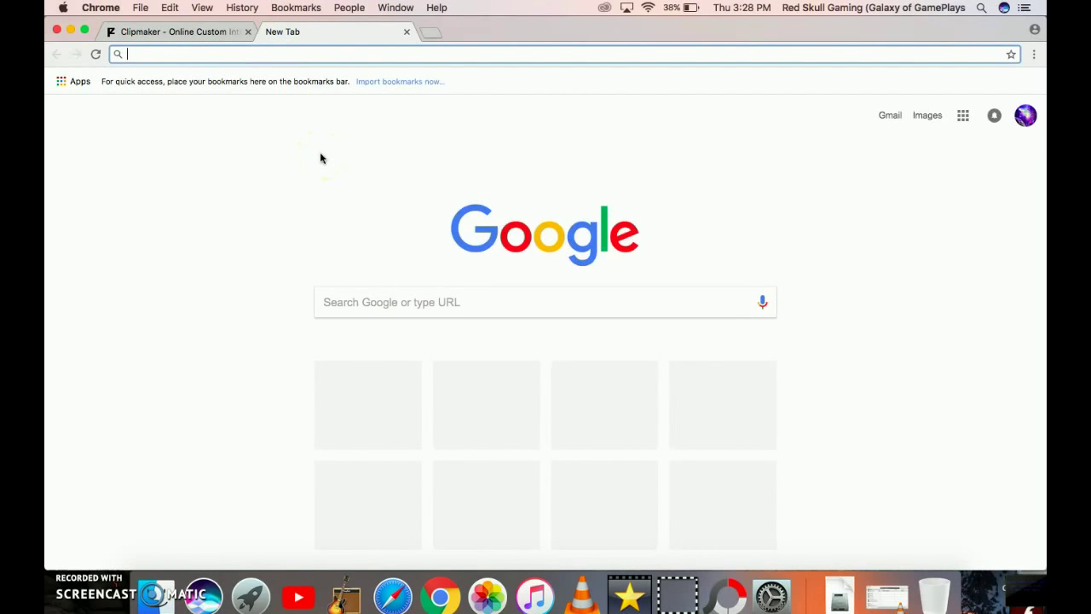
type("vlc")
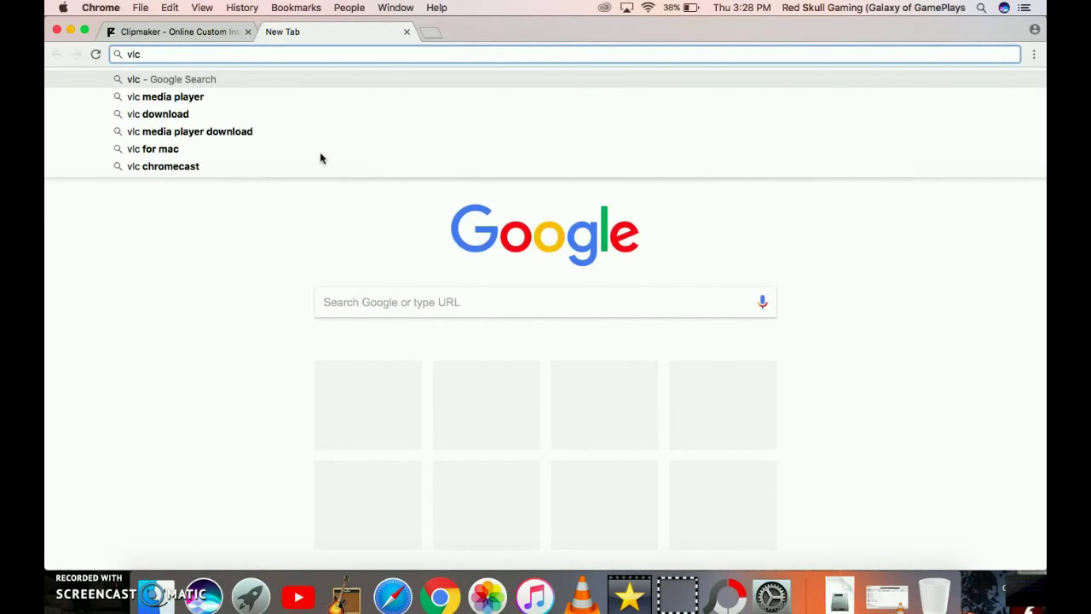
key("Return")
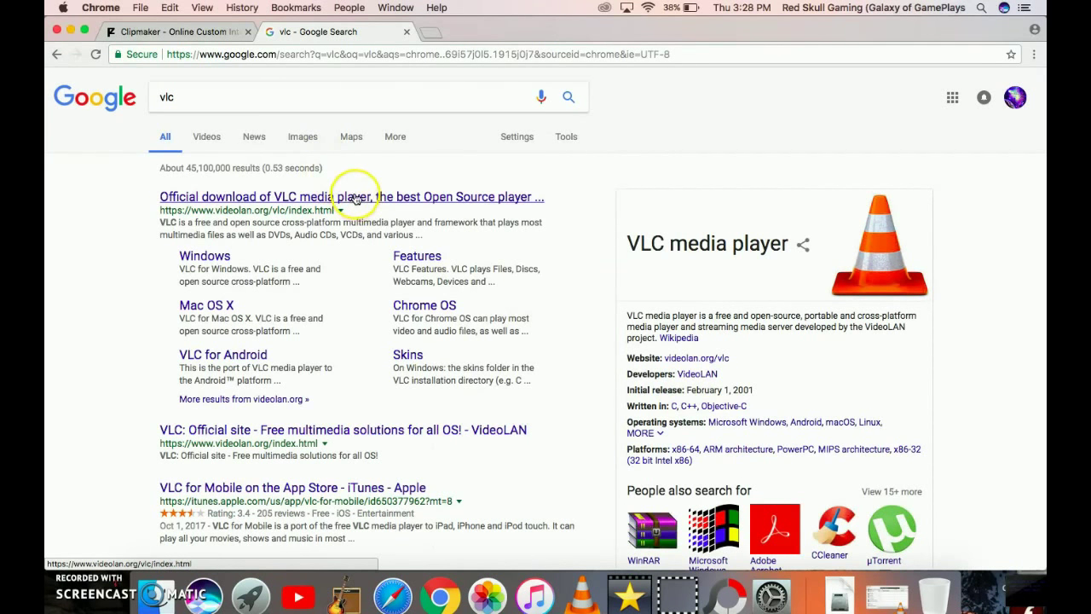
left_click(407, 33)
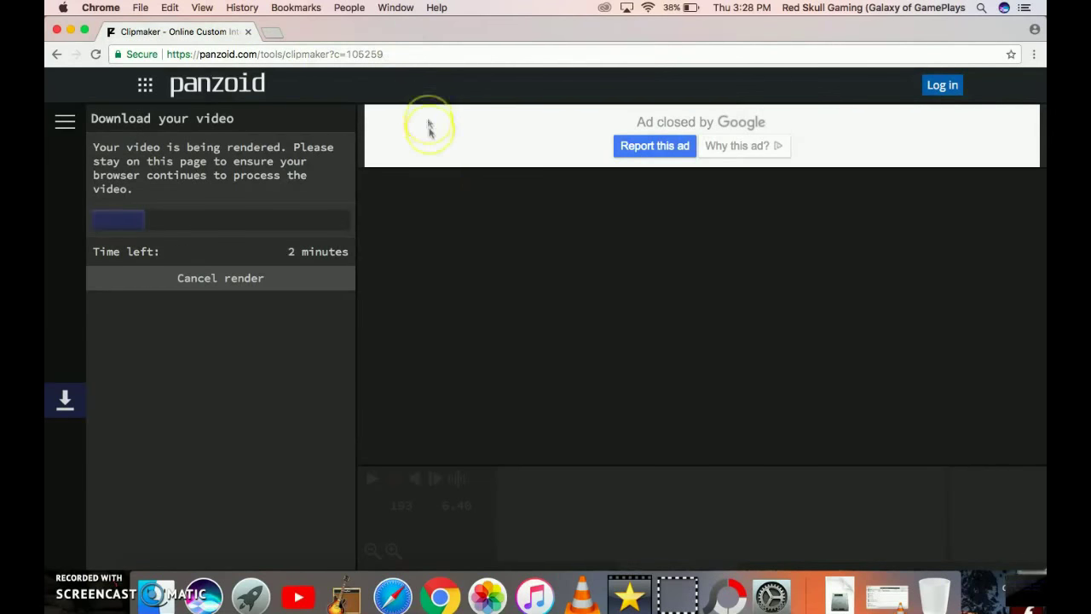
Minimise the browser, open VLC and move video (10).webm to the free desktop area beside the Screencast-O-Matic drive.
left_click(71, 30)
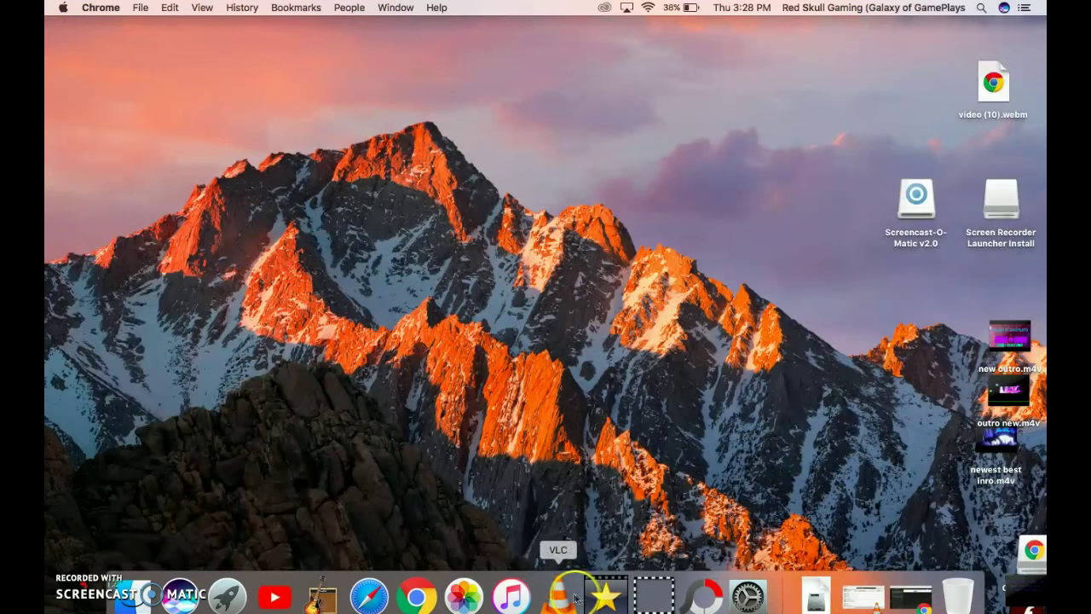
left_click(568, 599)
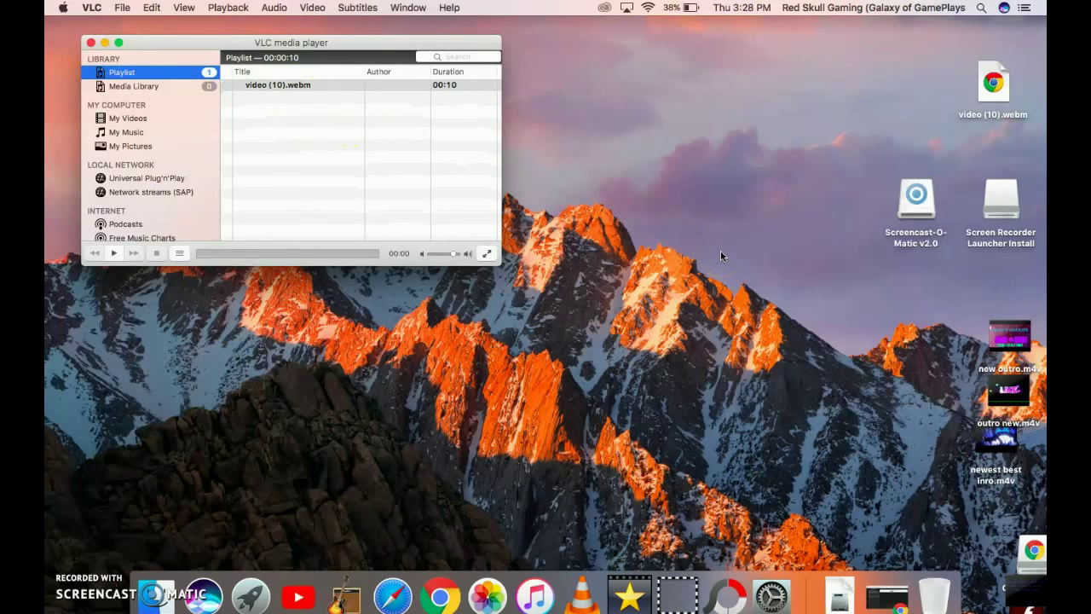
left_click(988, 93)
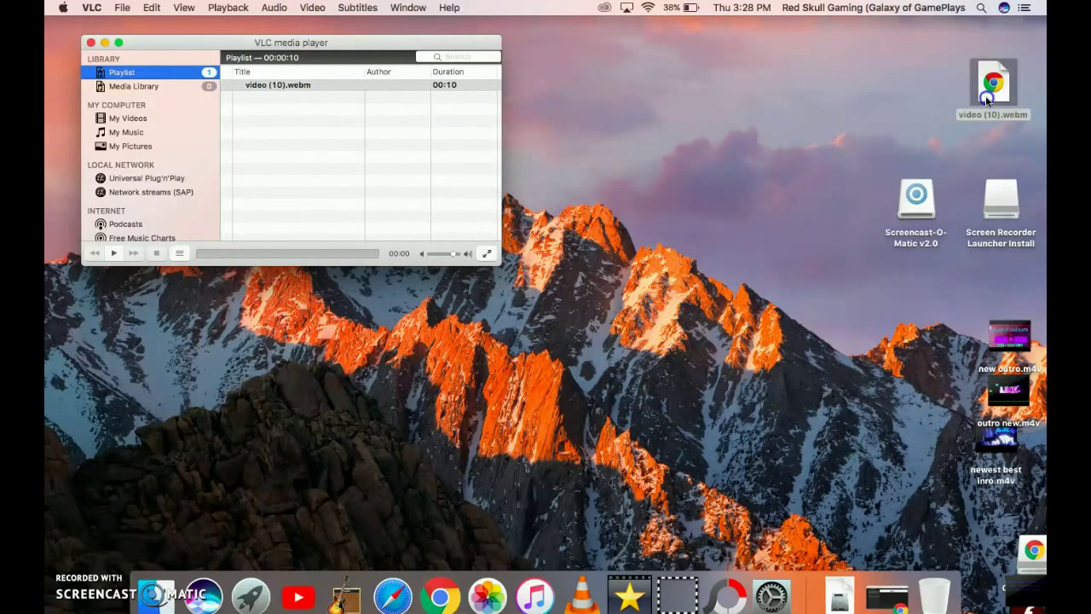
left_click_drag(987, 100, 789, 126)
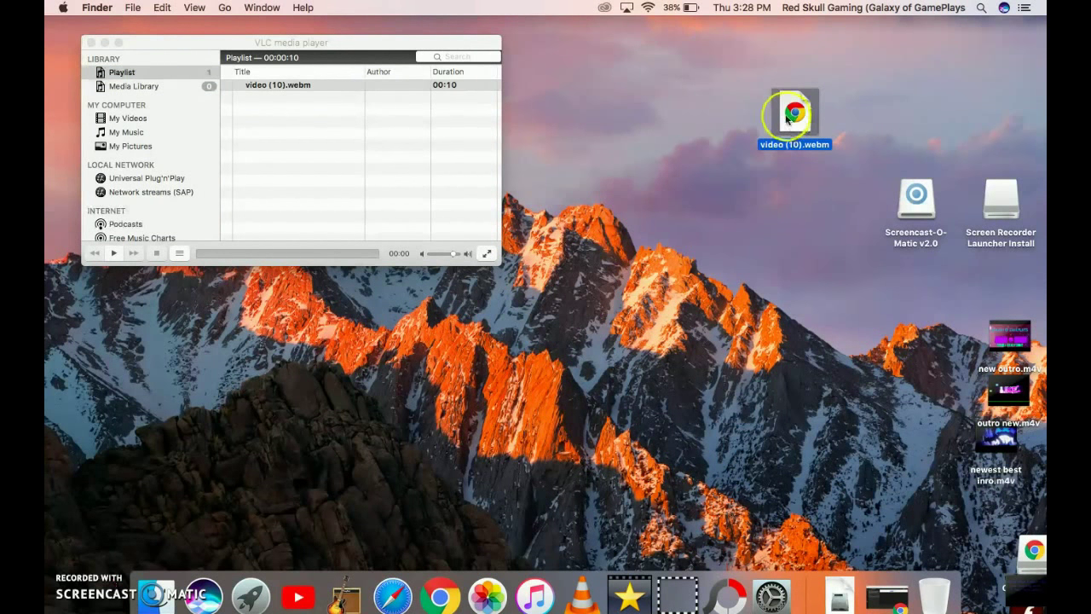
left_click_drag(789, 126, 799, 204)
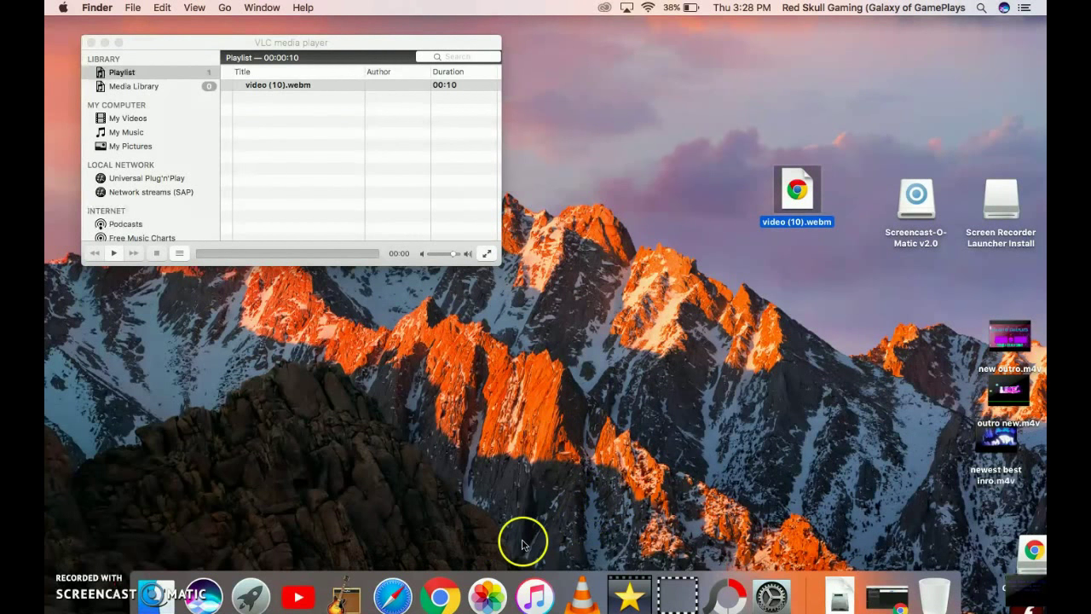
Check the render progress in Chrome, minimise it again and move video (10).webm near the middle of the desktop.
left_click(442, 593)
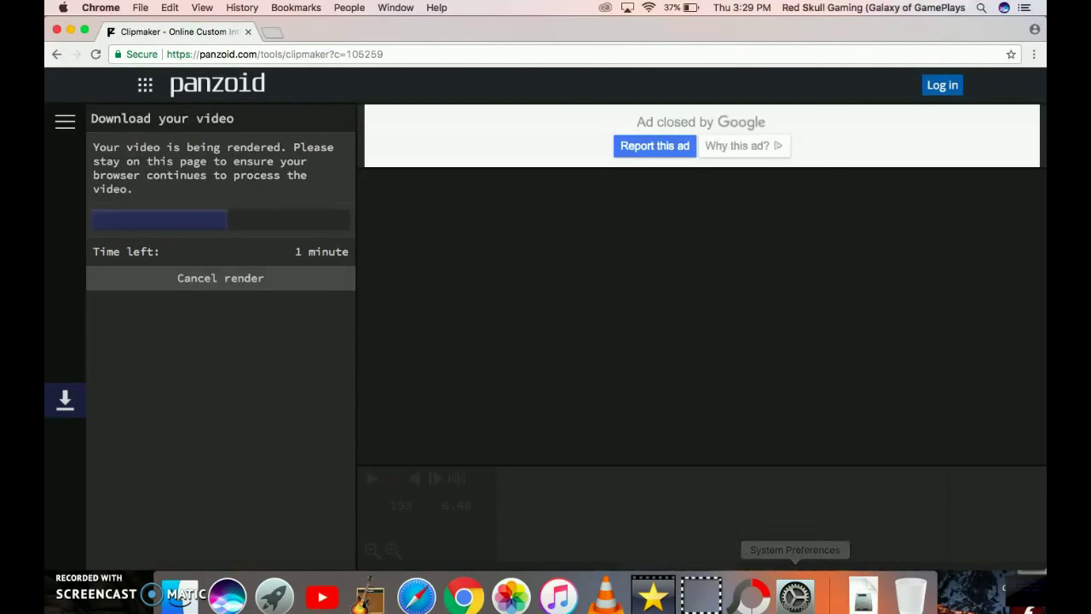
left_click(72, 32)
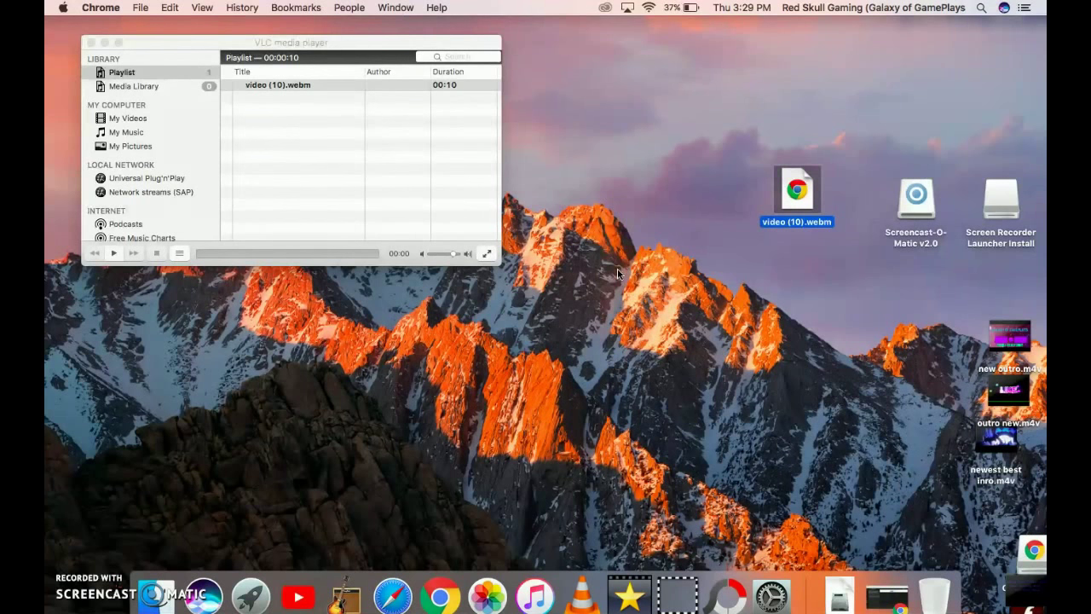
left_click_drag(794, 192, 695, 323)
left_click(670, 354)
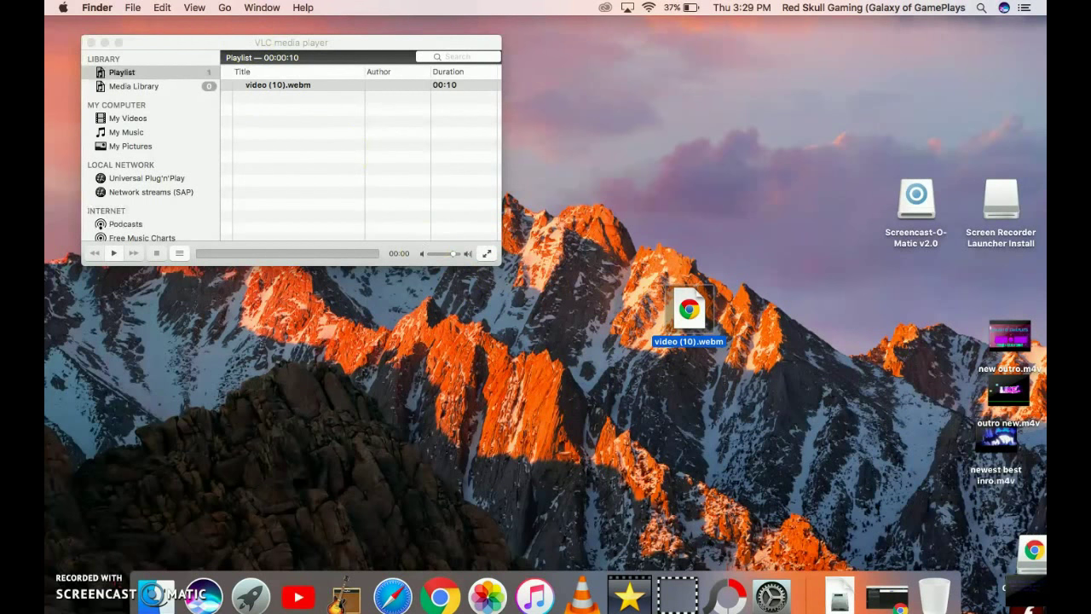
Open VLC's Convert / Stream window and add video (10).webm from the desktop as the source media.
left_click(317, 185)
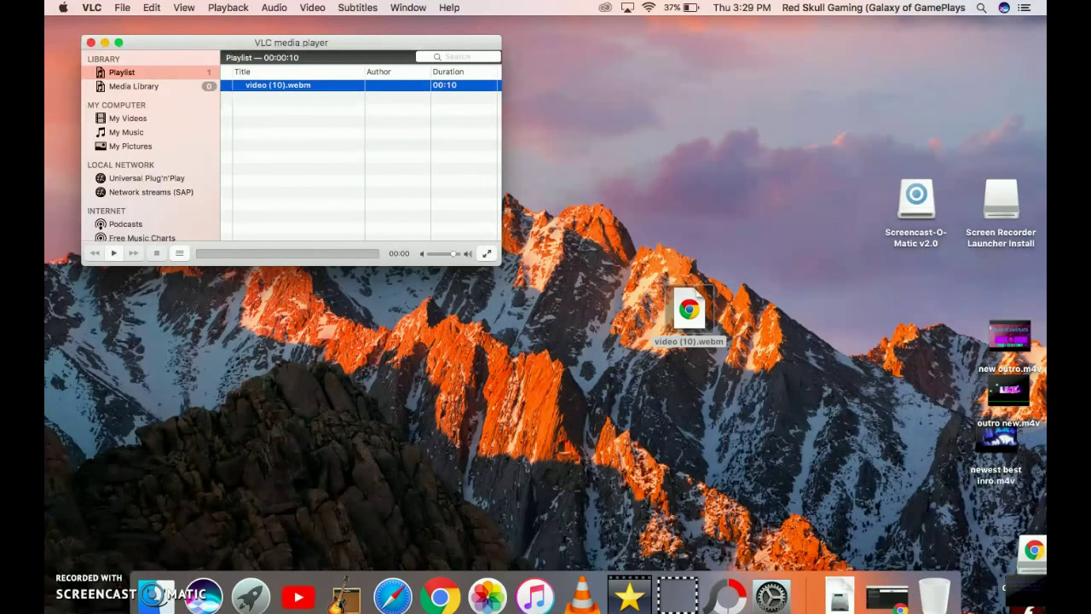
left_click(122, 6)
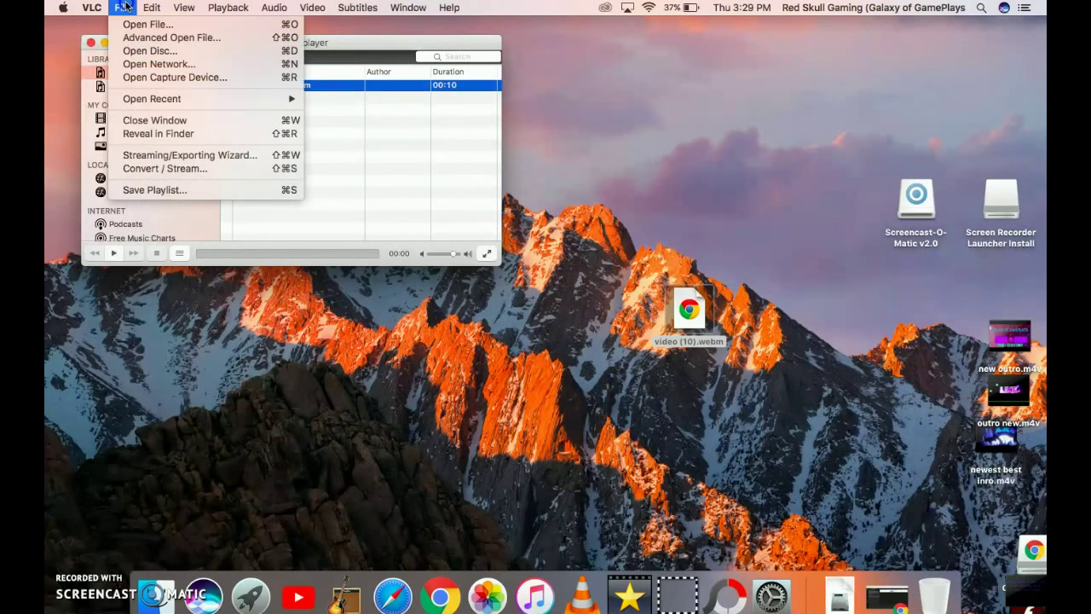
left_click(153, 168)
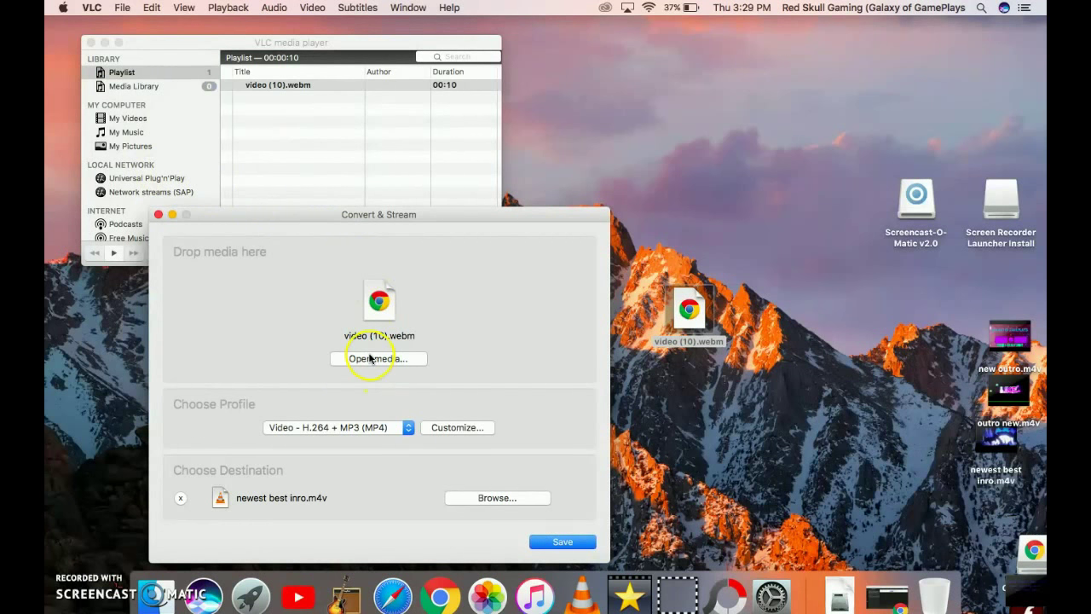
left_click_drag(688, 308, 382, 303)
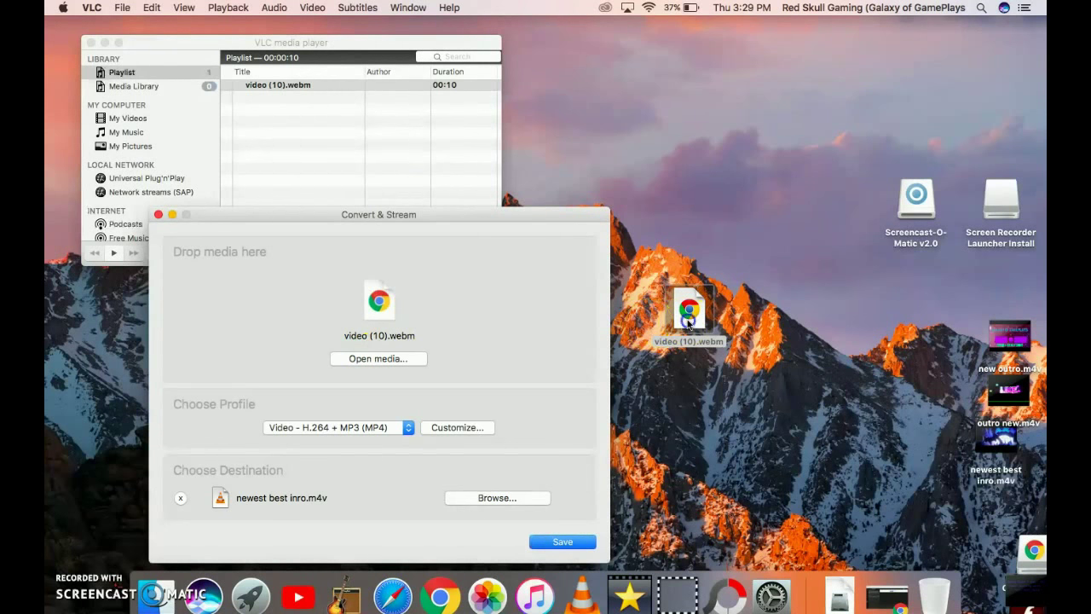
left_click_drag(687, 313, 390, 332)
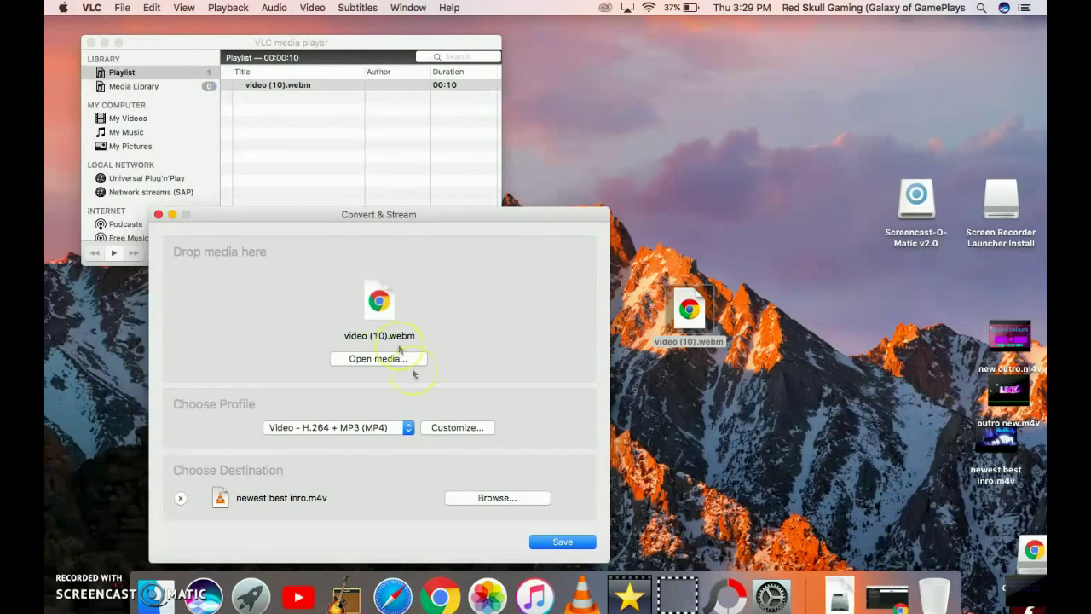
Replace the conversion destination with a file named Video intro on the Desktop and start the conversion.
left_click(179, 497)
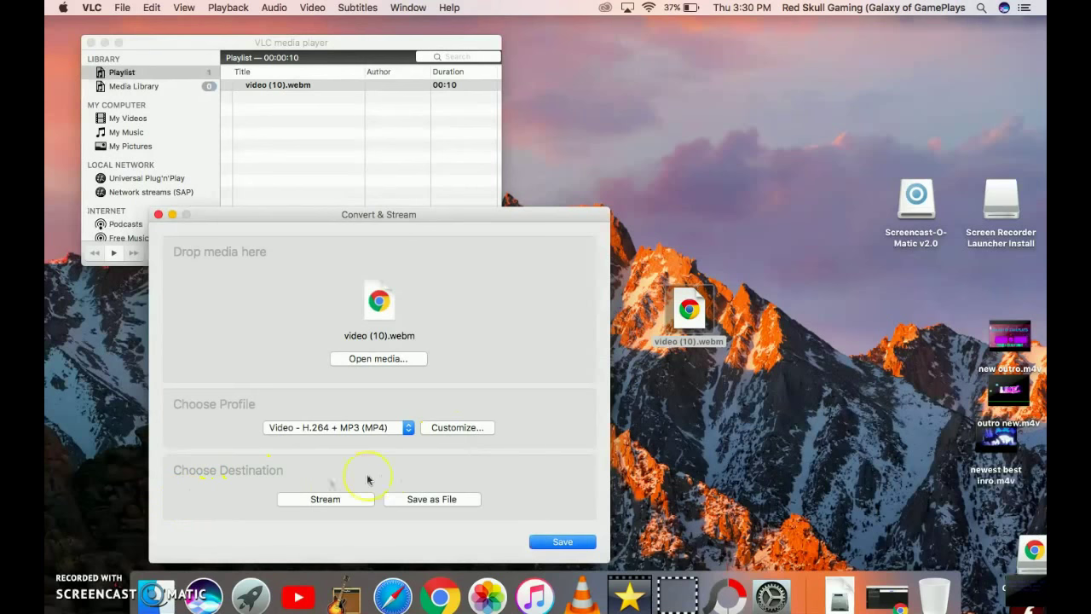
left_click(419, 503)
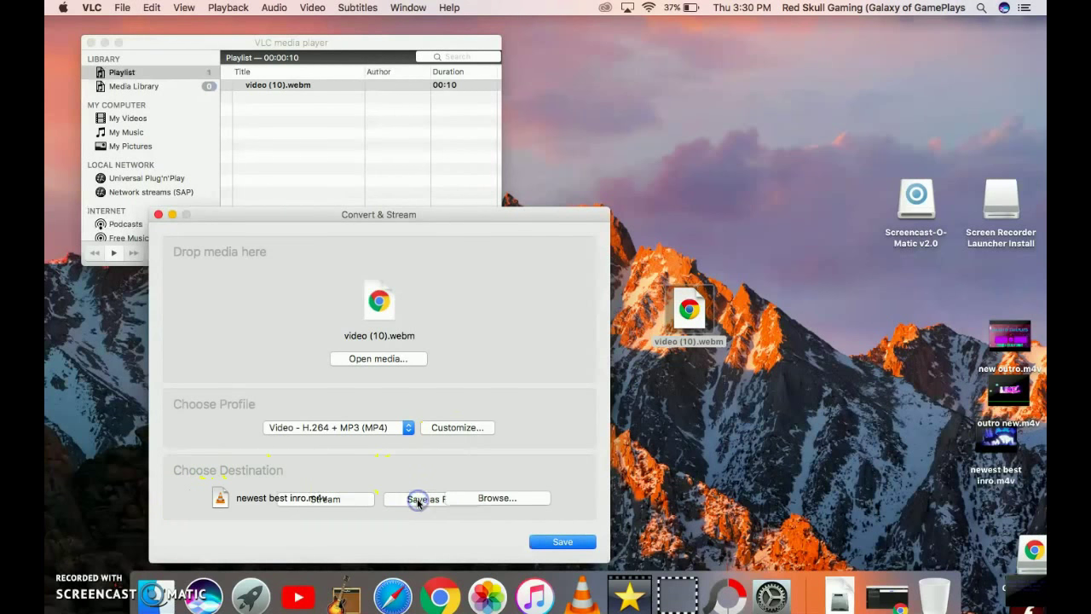
left_click(472, 501)
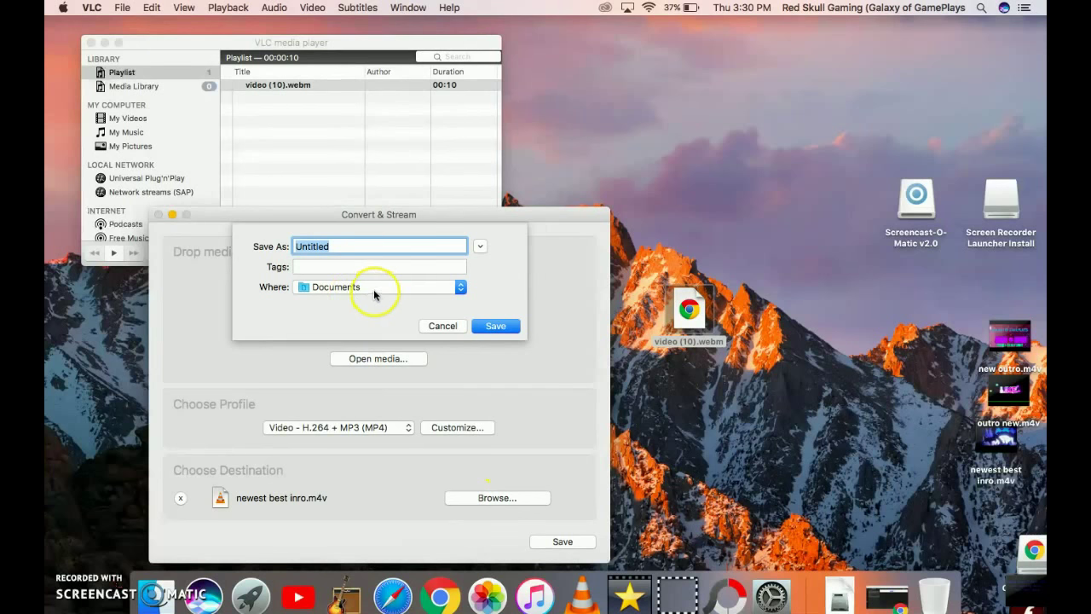
left_click(375, 290)
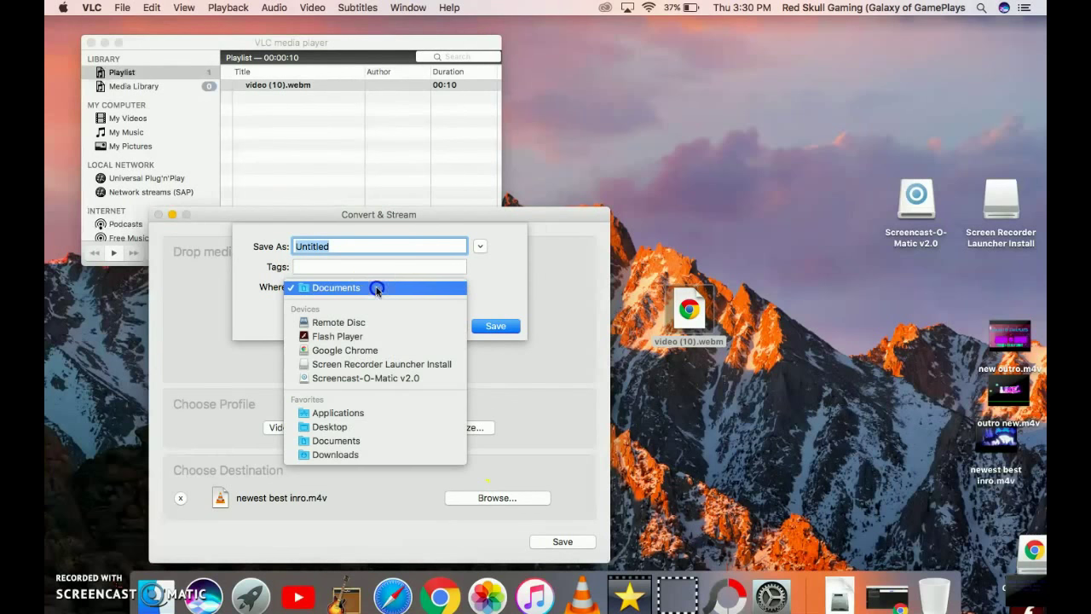
left_click(346, 426)
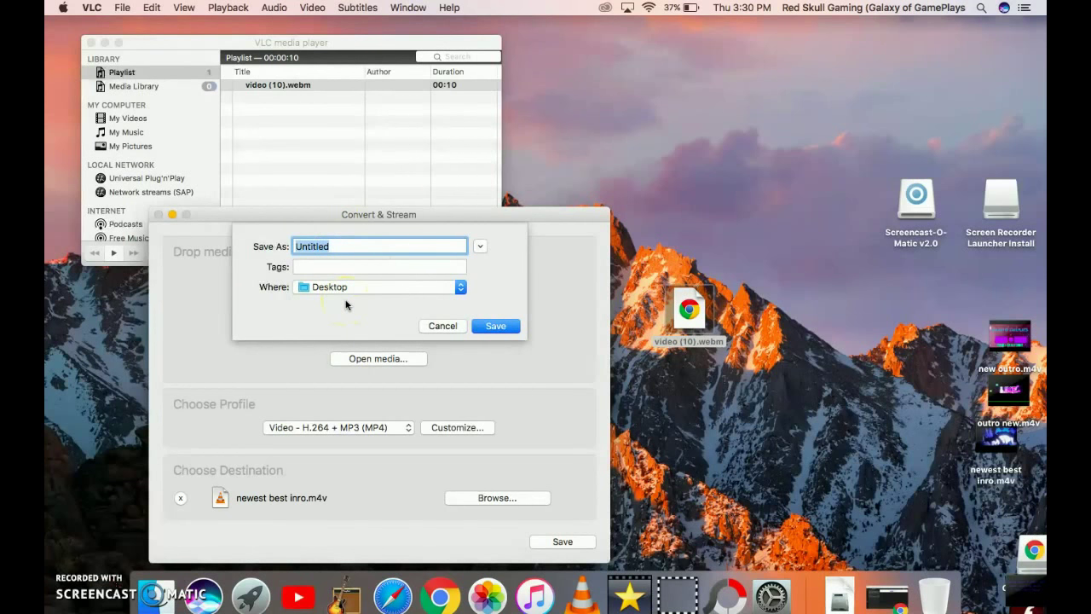
type("Video intro")
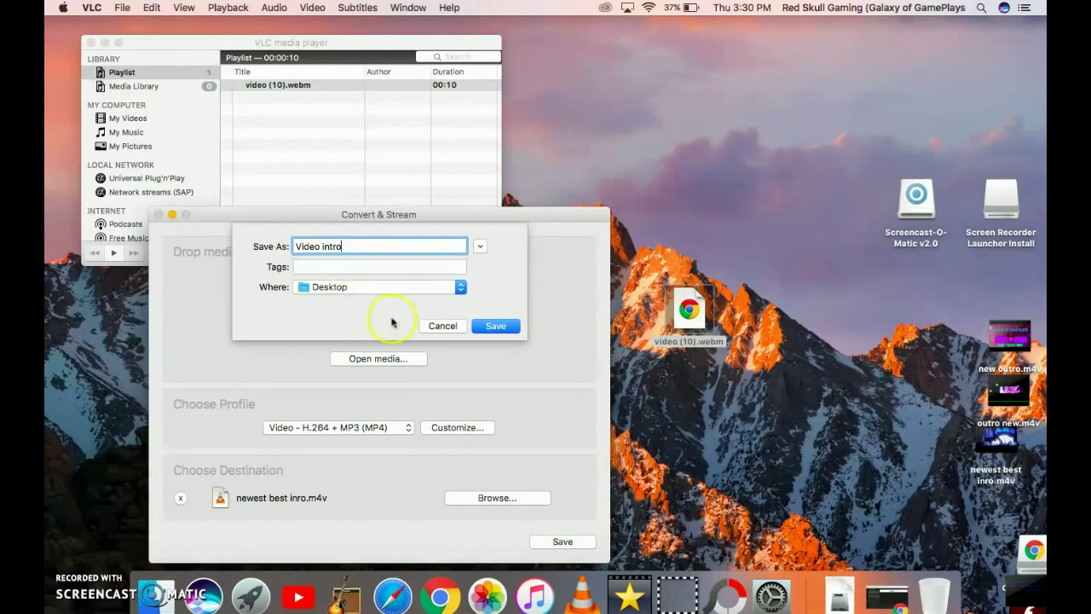
left_click(496, 326)
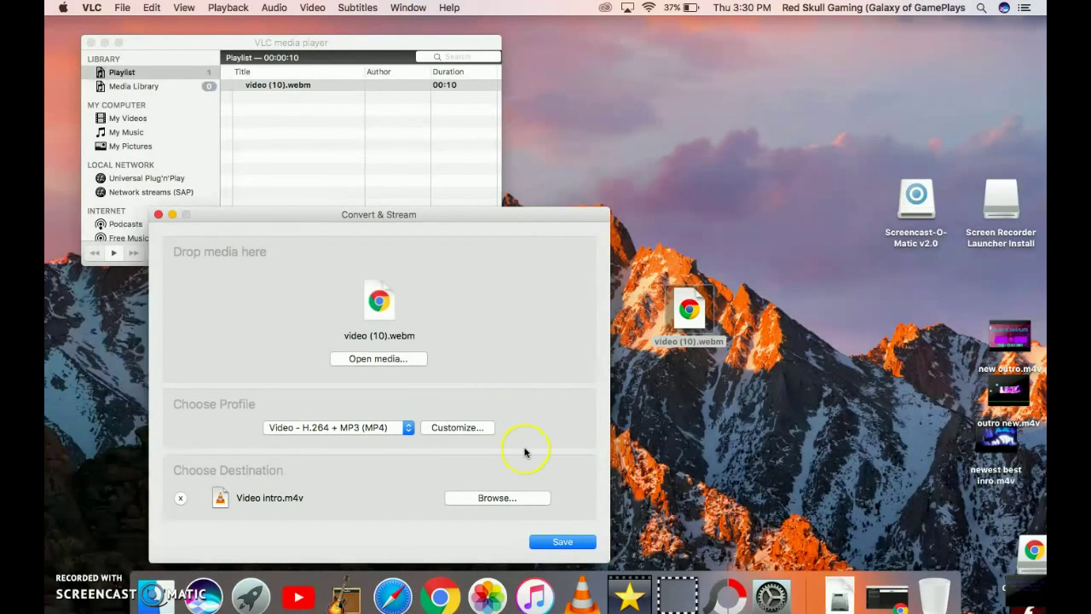
left_click(558, 542)
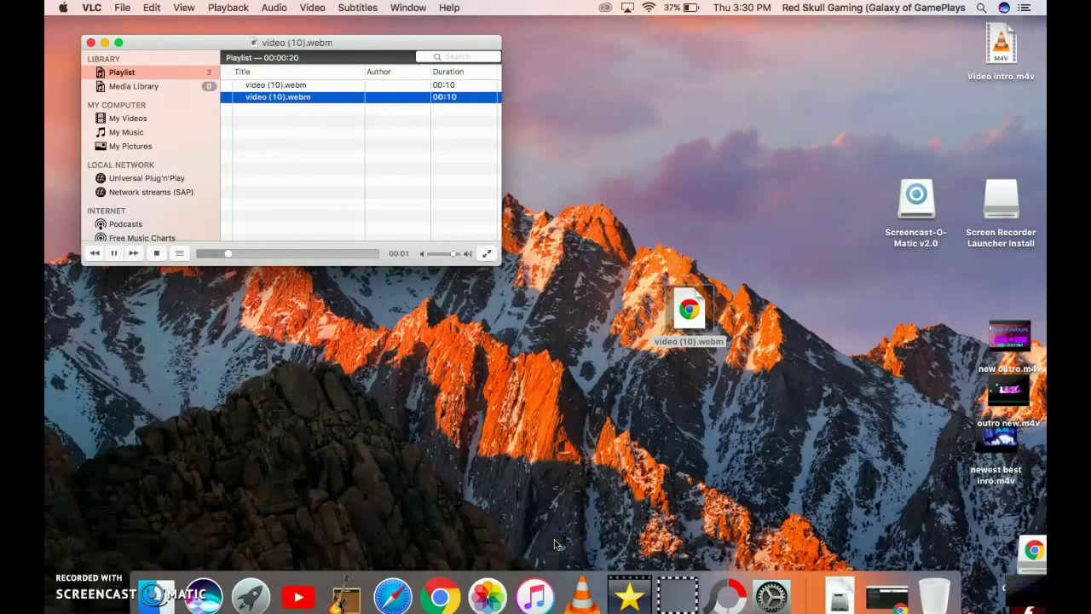
Move the converted Video intro.m4v above the Screencast-O-Matic drive on the desktop and video (10).webm below that drive.
left_click_drag(982, 66, 814, 149)
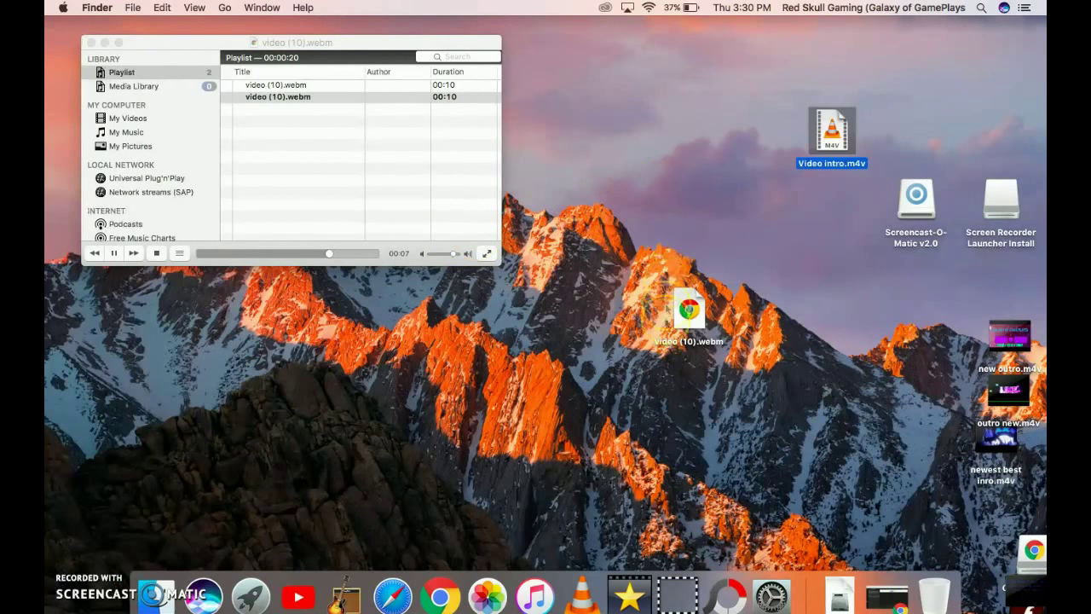
left_click(691, 315)
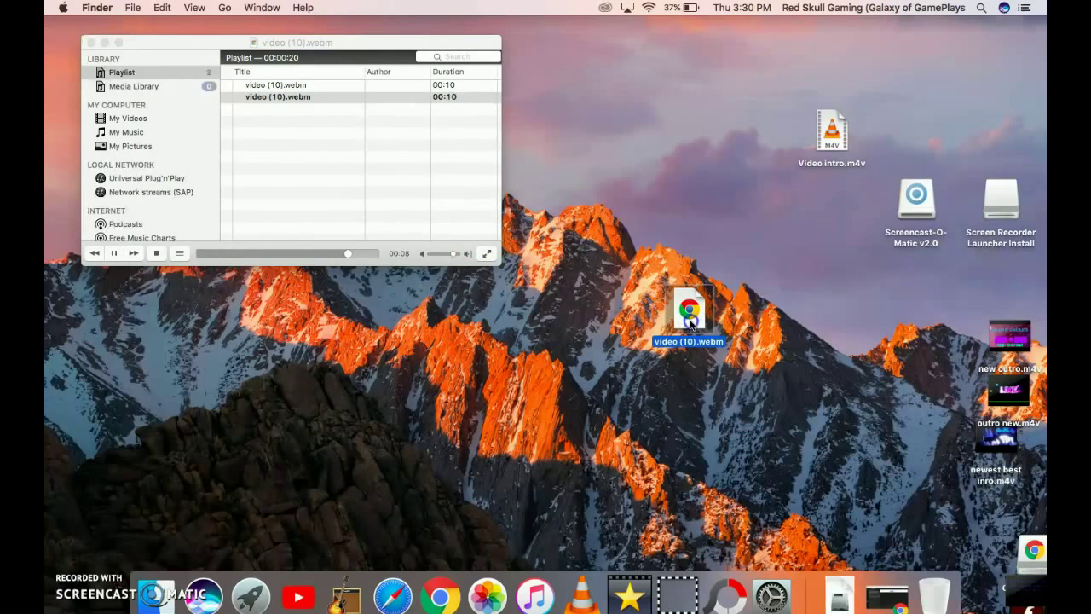
left_click_drag(692, 318, 886, 325)
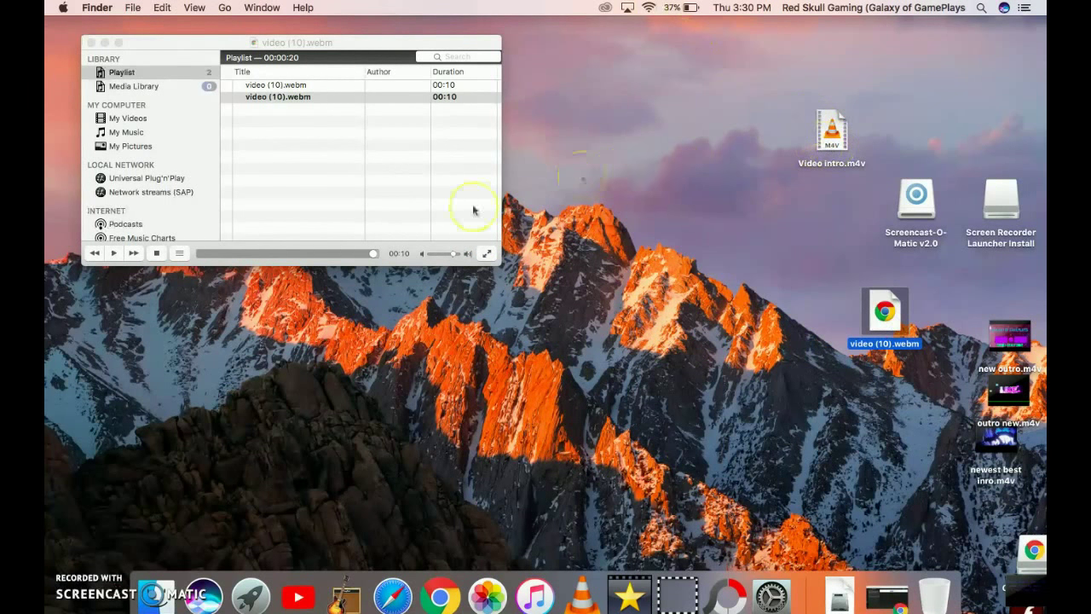
Play the Video intro.m4v sequence through in VideoPad to check picture and sound, and minimise the editor.
left_click(831, 130)
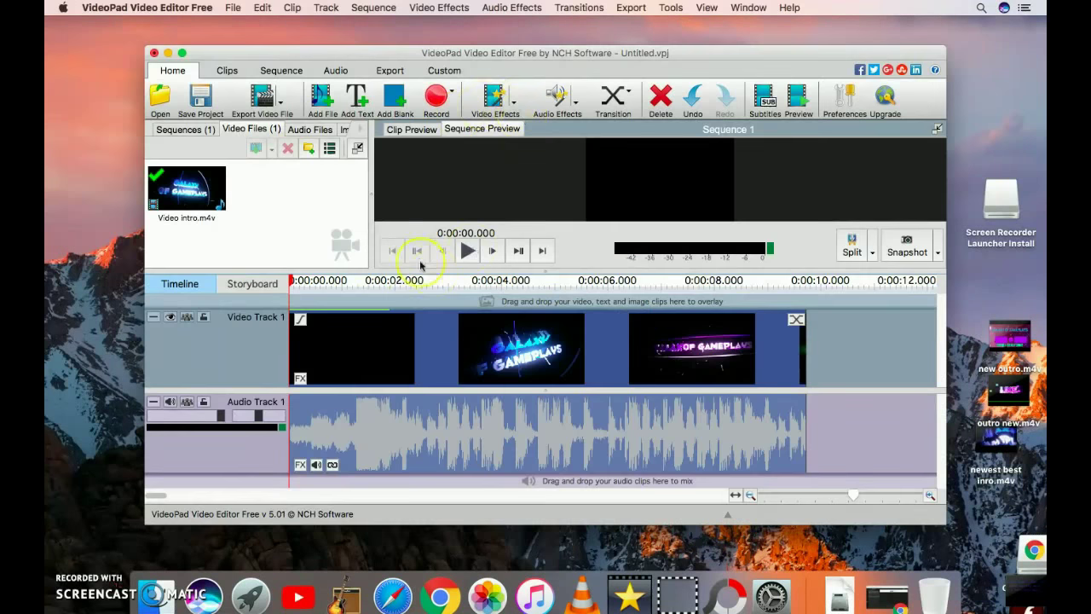
left_click(465, 251)
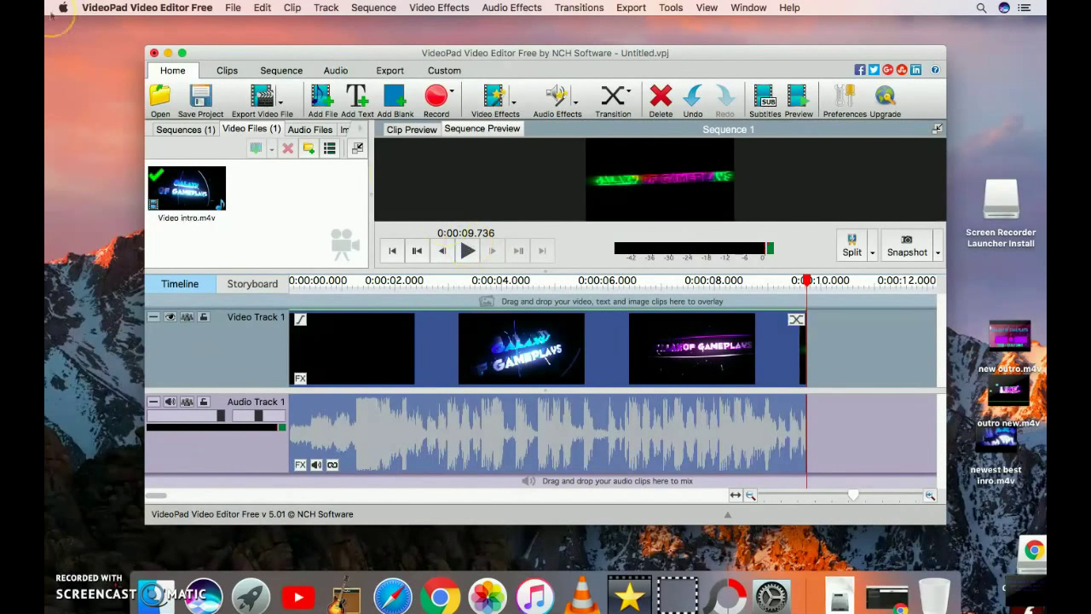
left_click(168, 53)
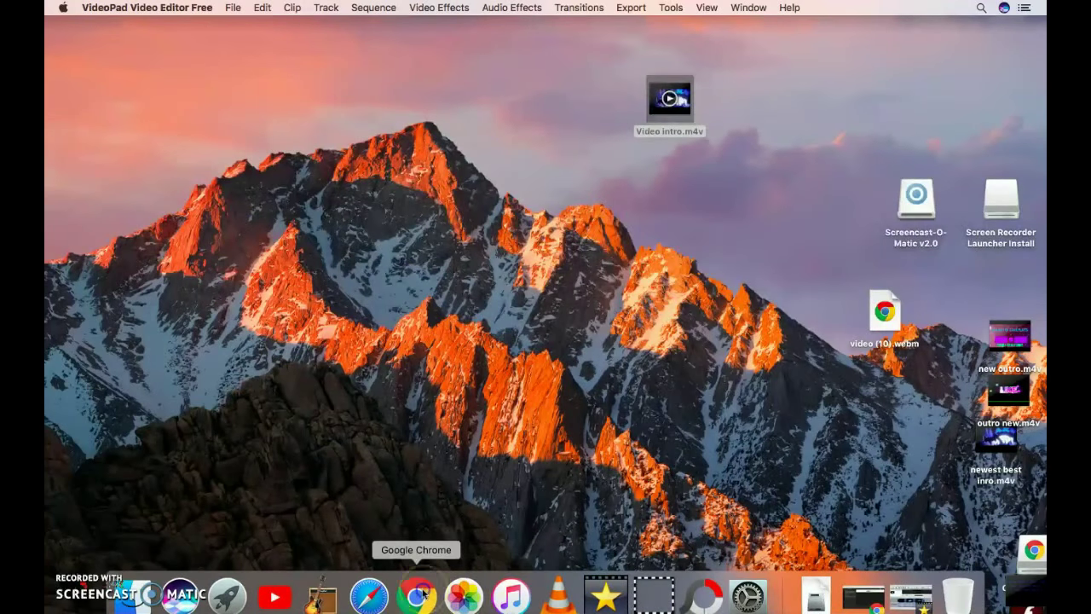
Switch back to Chrome and download the finished video render from Panzoid Clipmaker.
left_click(421, 596)
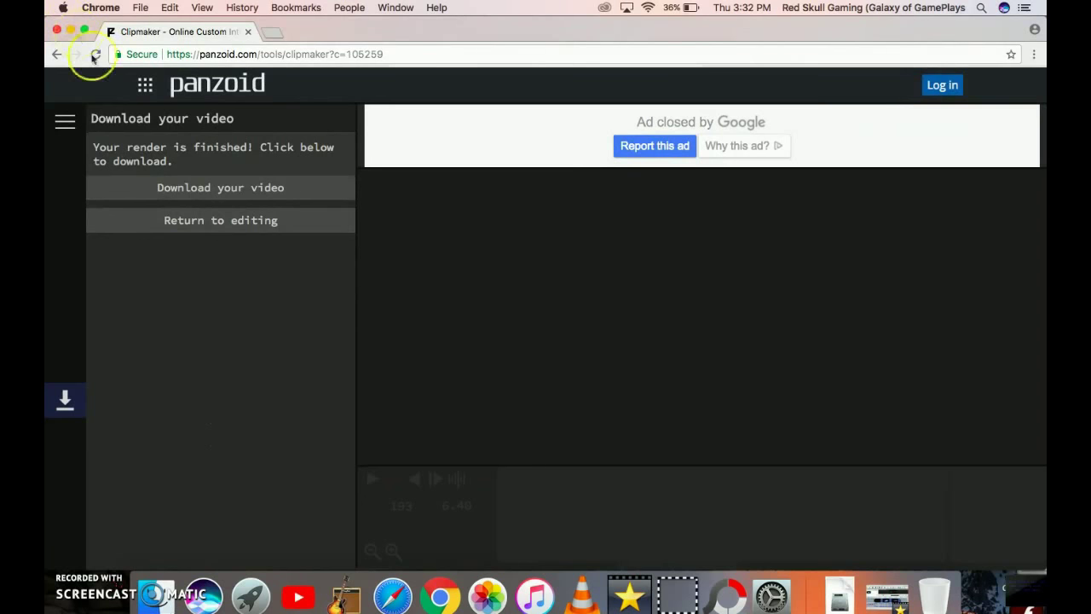
left_click(222, 184)
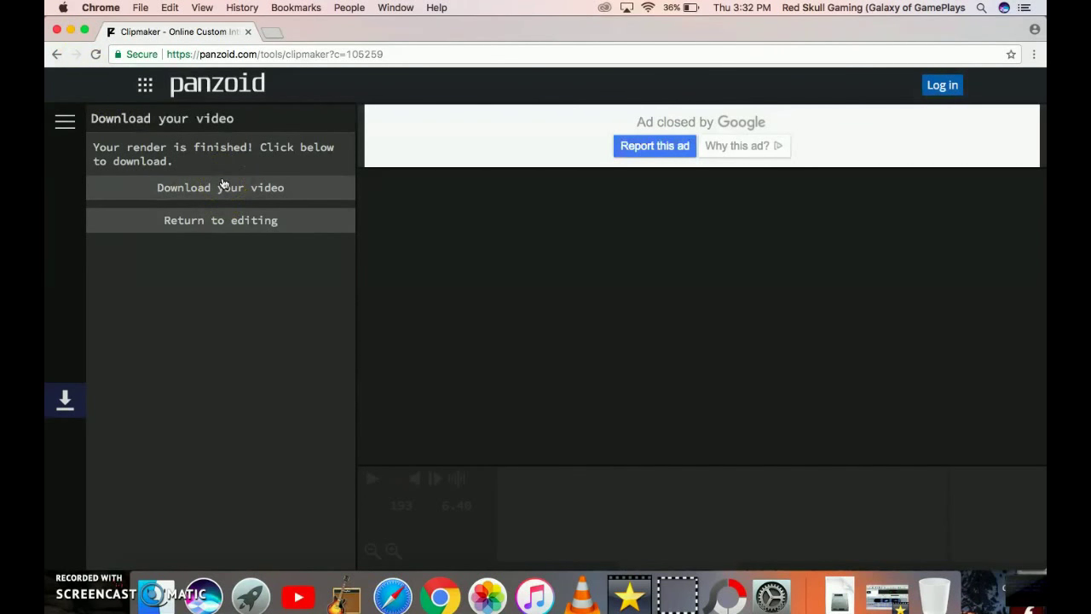